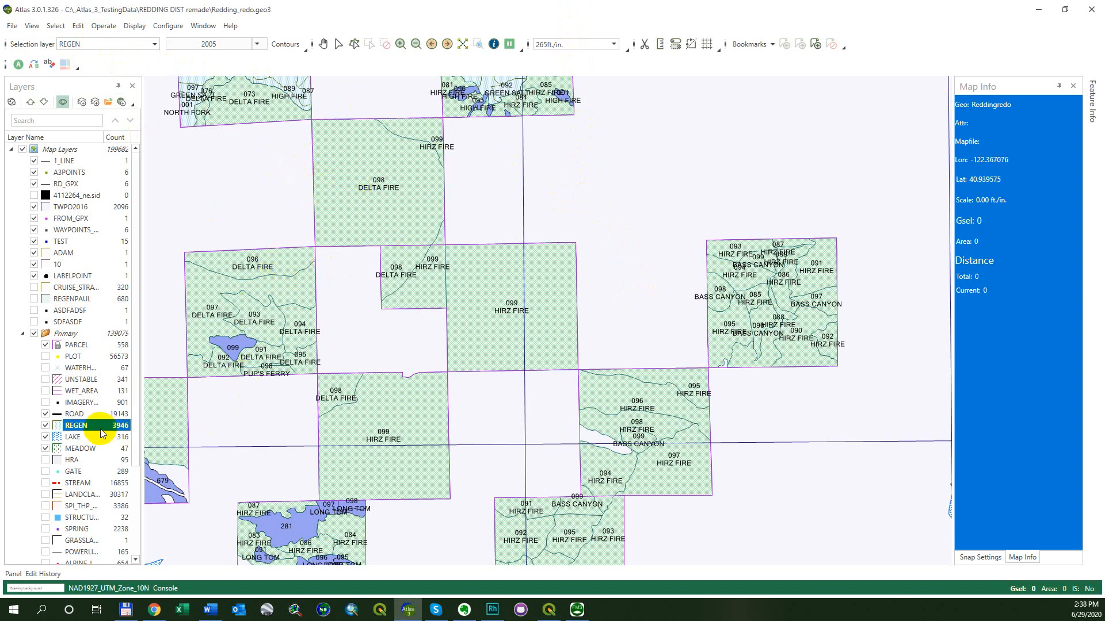
Open the SQL Query builder and build and validate the expression [C1] = 'CCUT' for the REGEN layer
key("alt")
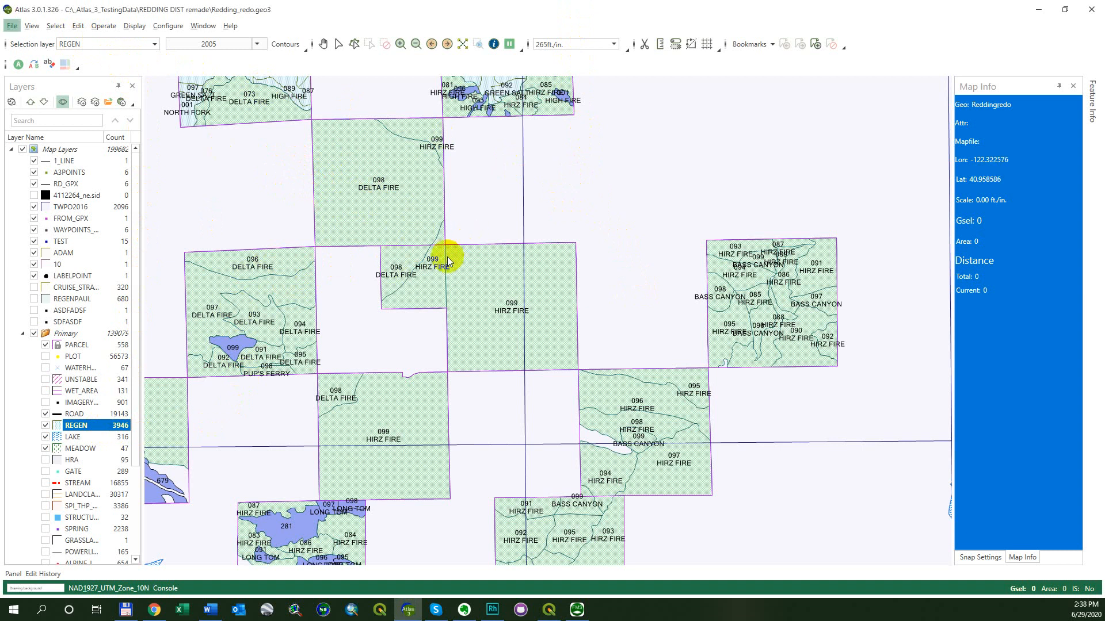
key("s")
key("Down")
key("Down")
key("Down")
key("Right")
key("Return")
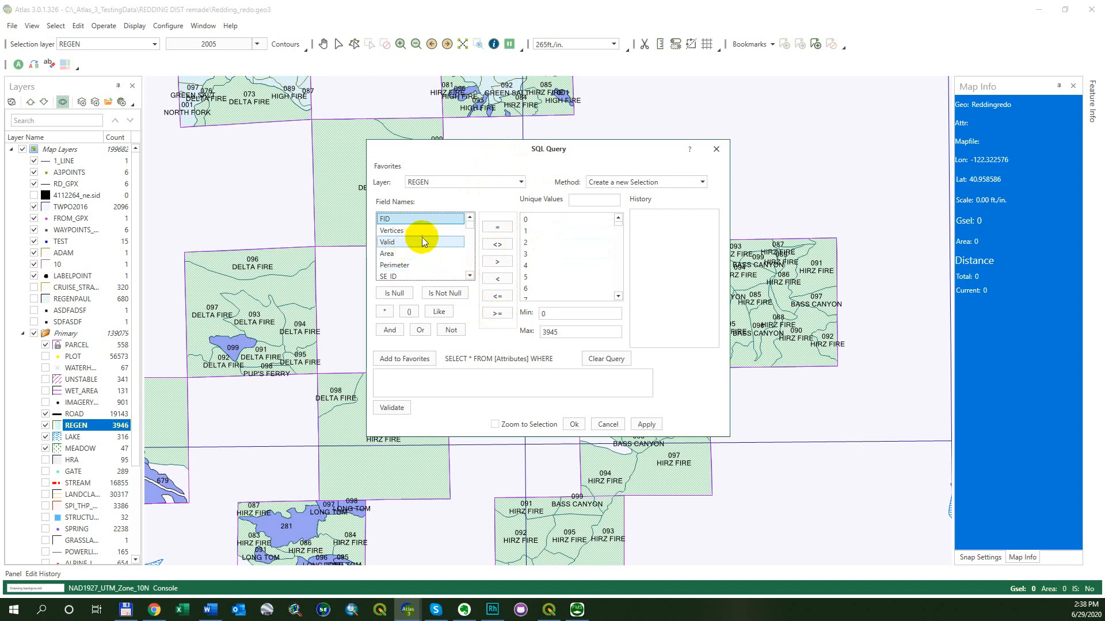
left_click_drag(469, 222, 470, 244)
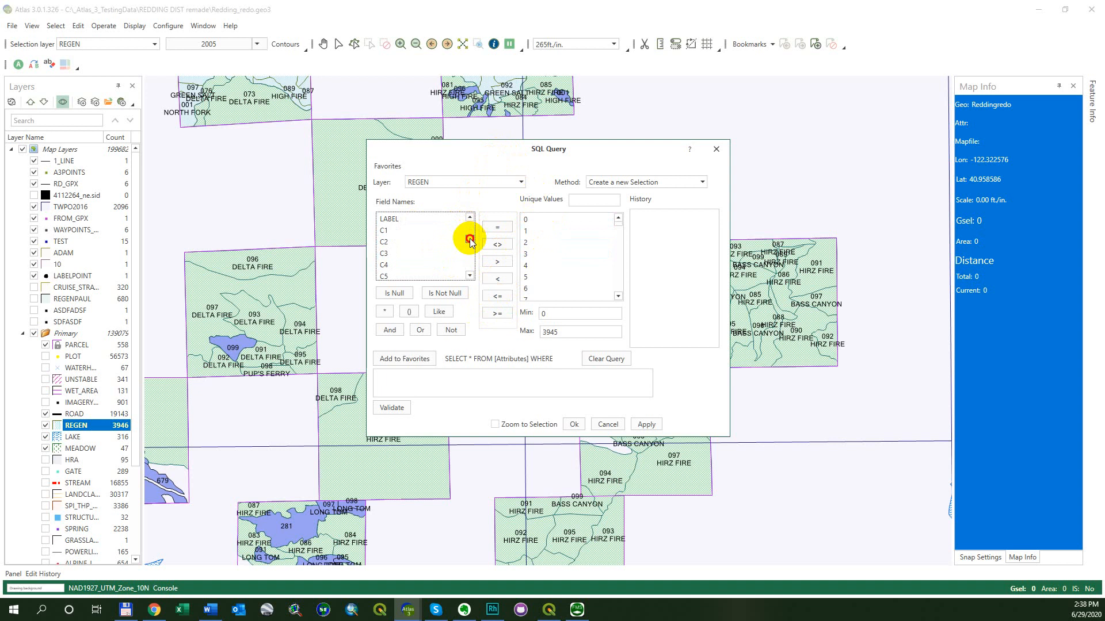
left_click(415, 229)
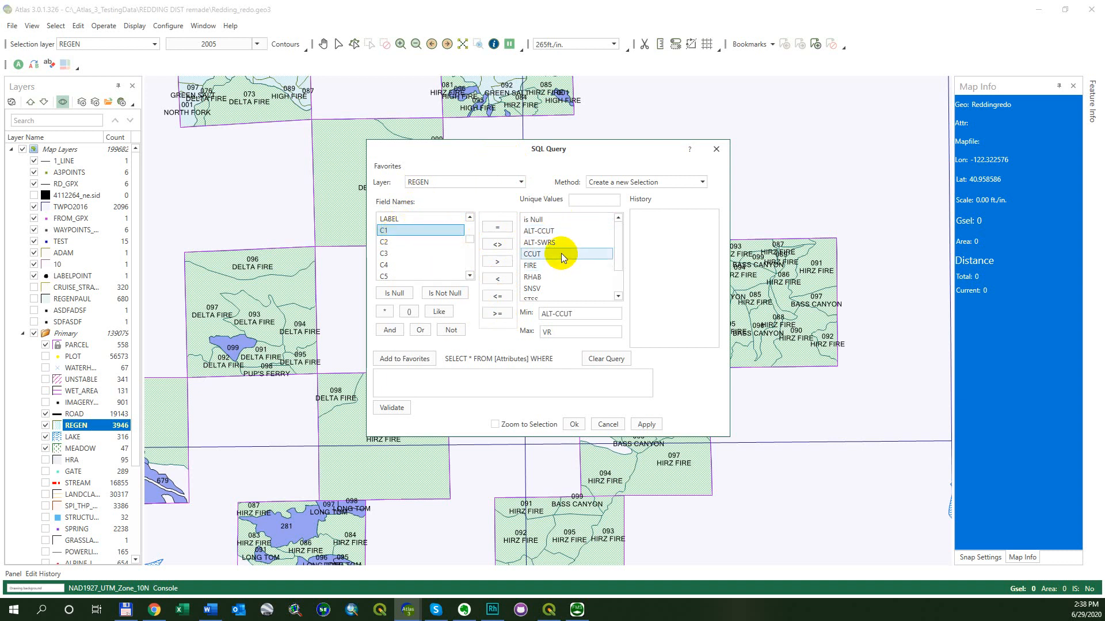
mouse_move(616, 231)
left_mouse_down()
mouse_move(617, 271)
mouse_move(616, 229)
left_mouse_up()
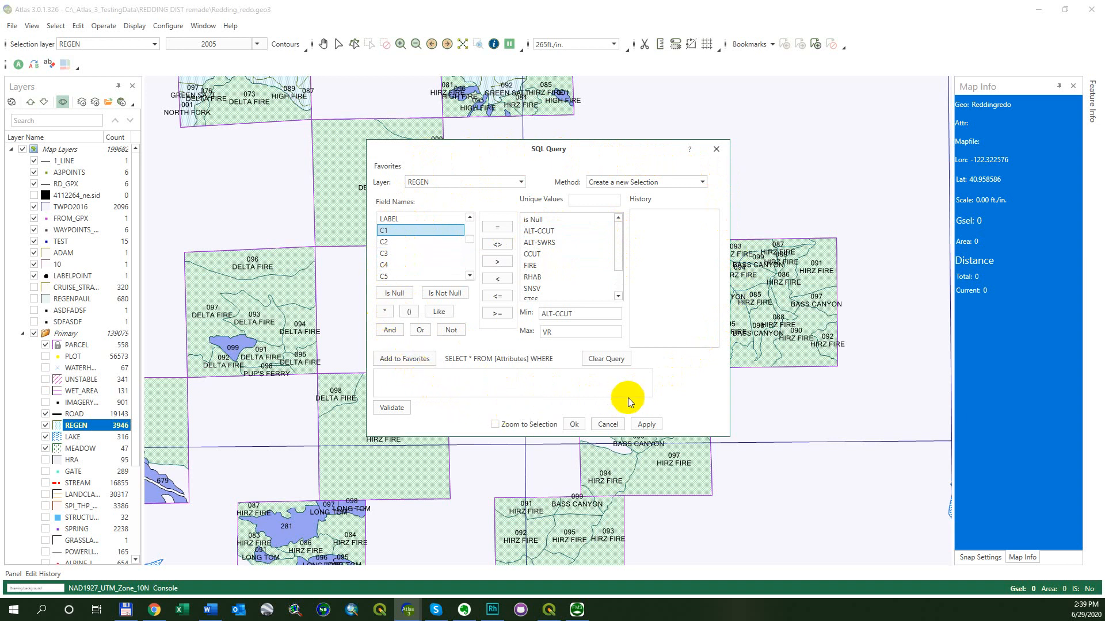
double_click(424, 231)
left_click(489, 229)
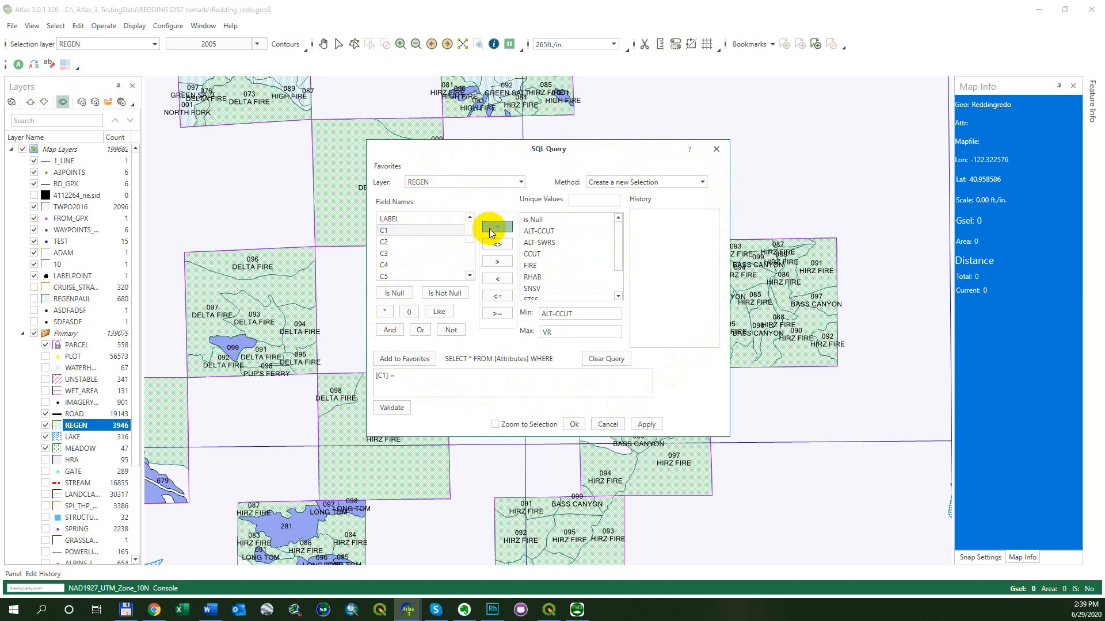
left_click(540, 255)
double_click(539, 254)
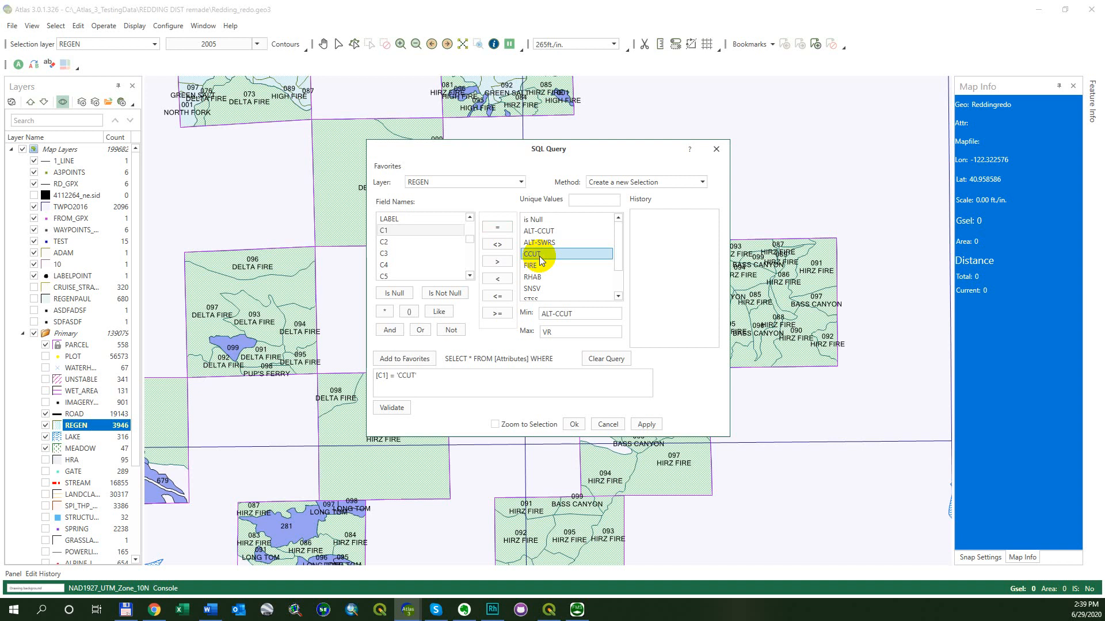
left_click(426, 381)
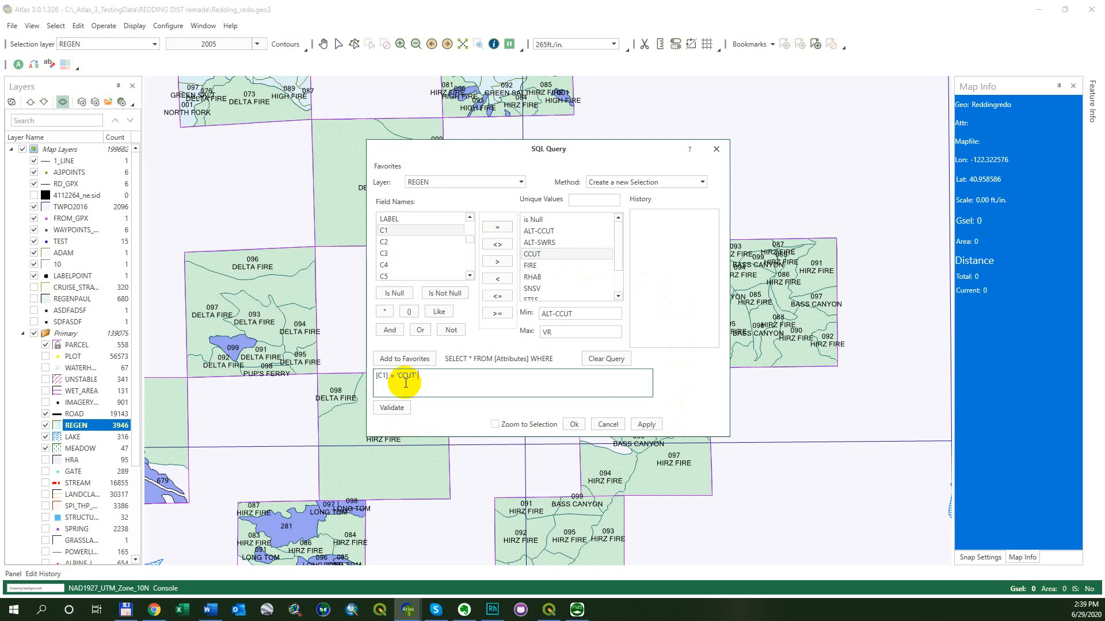
left_click(389, 408)
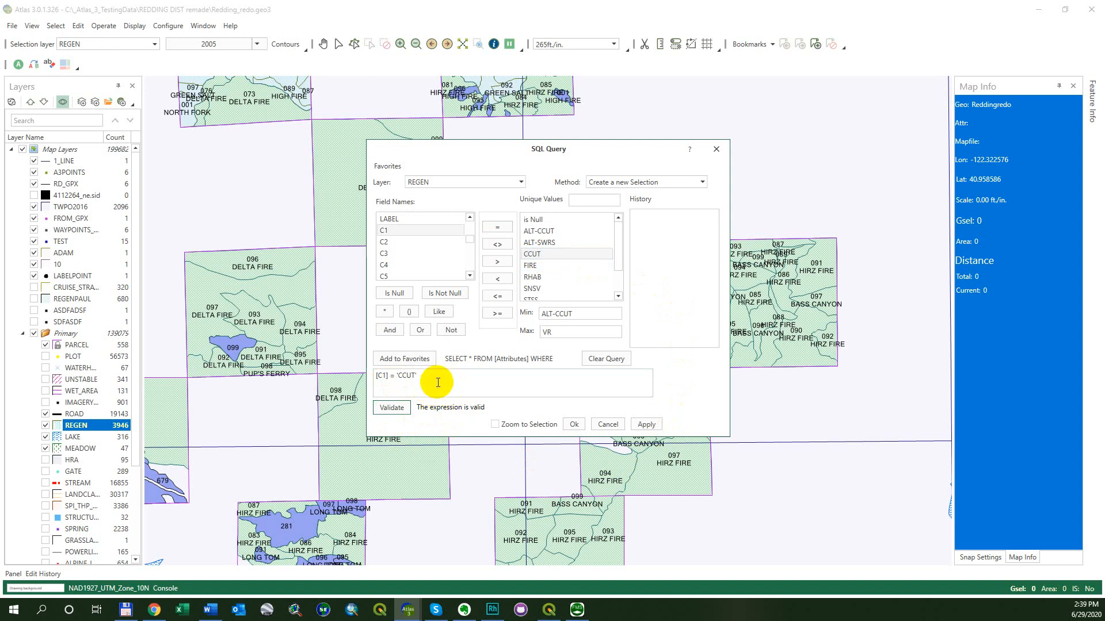
Turn on Zoom to Selection and run the query to select the matching polygons
left_click(504, 427)
left_click(495, 424)
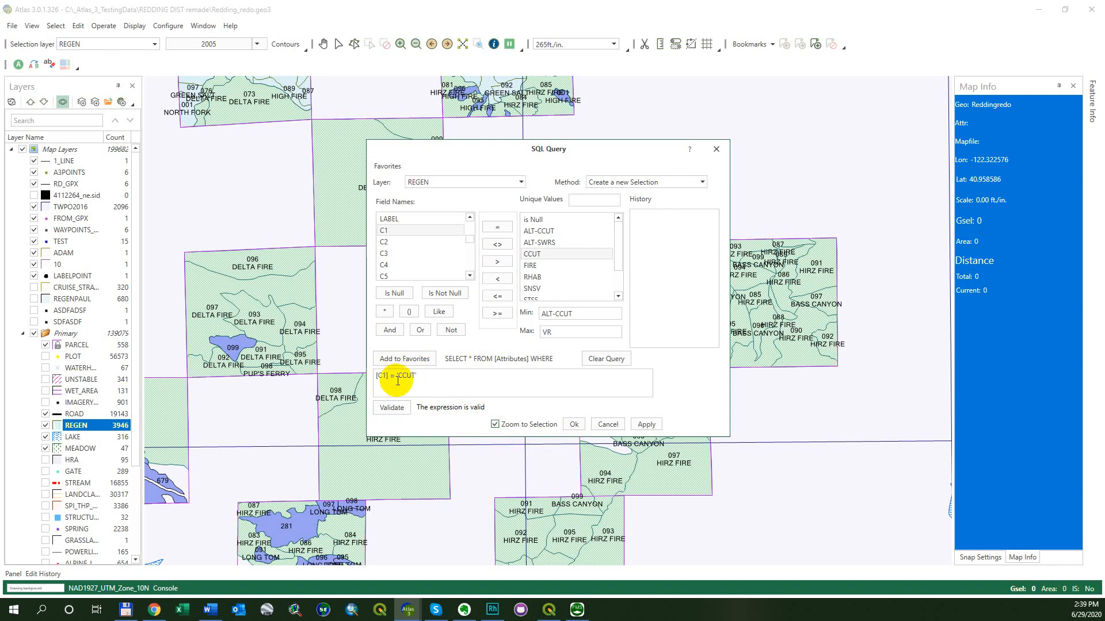
left_click(575, 424)
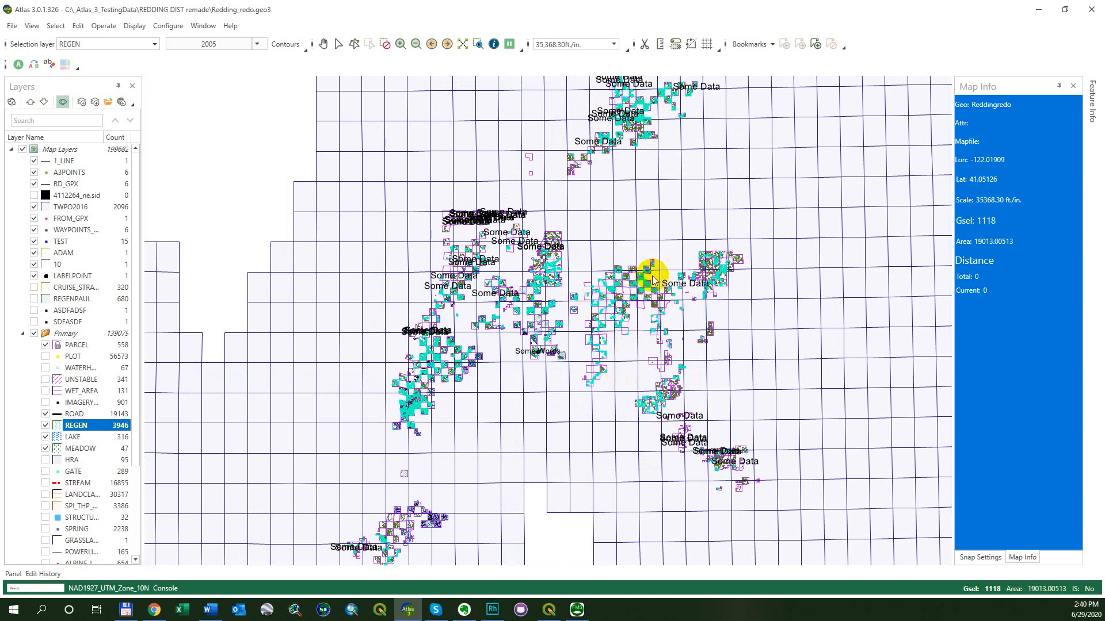
left_click(993, 223)
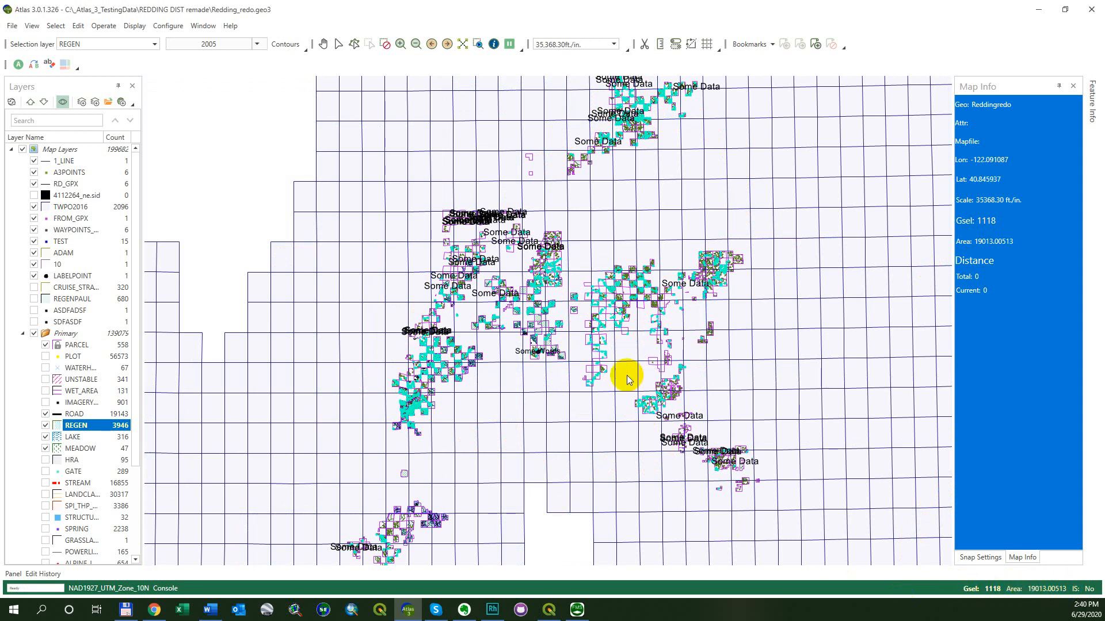
scroll(528, 254, "up", 2)
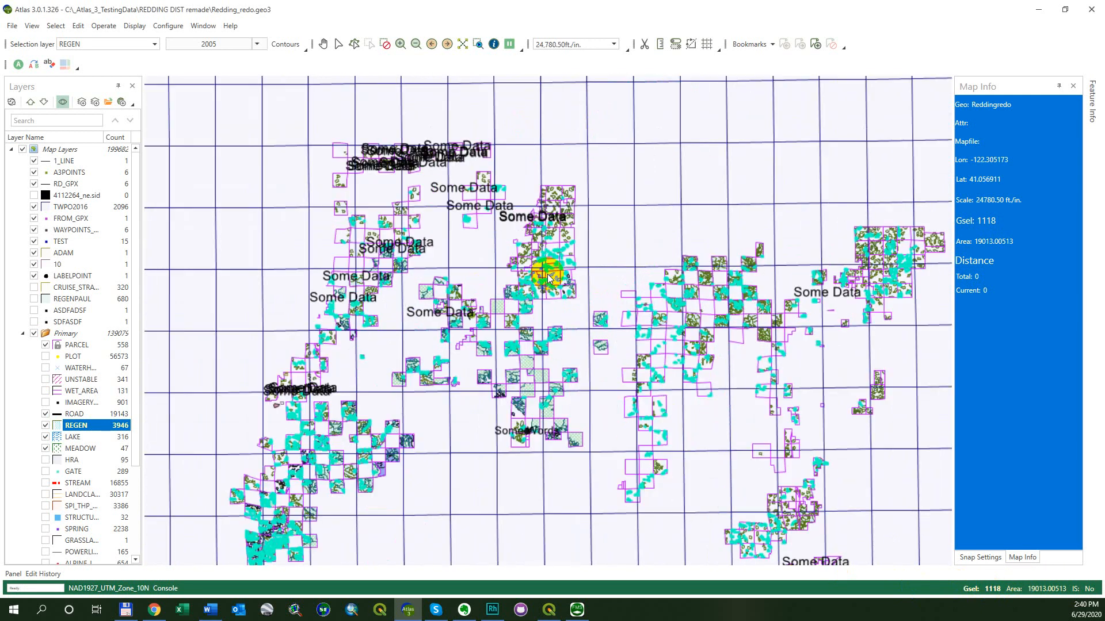
key("alt+s")
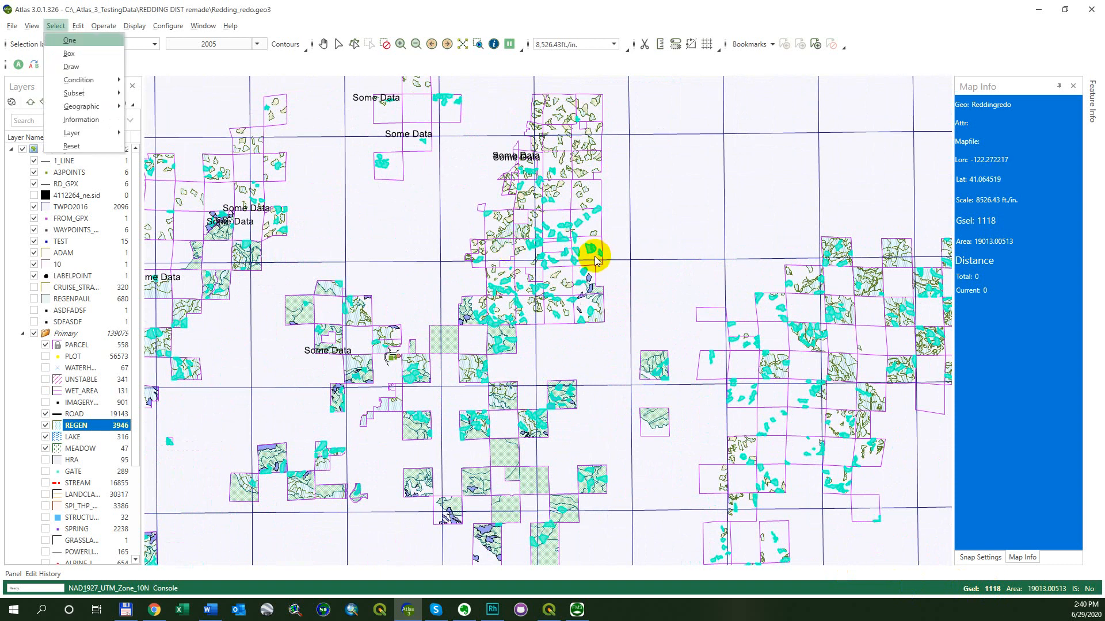
key("o")
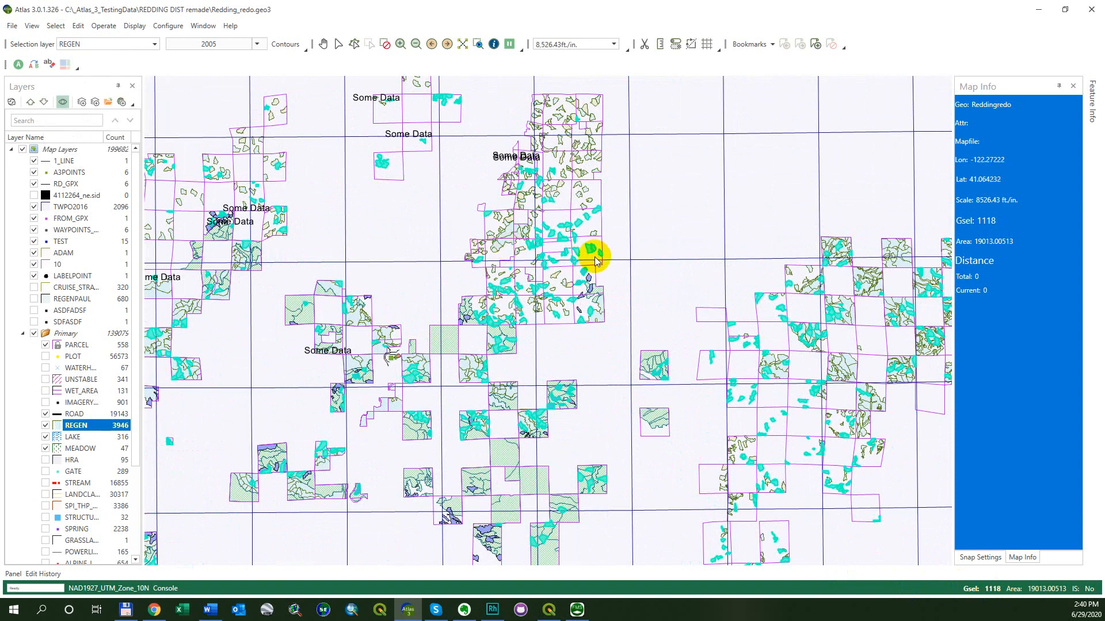
key("alt+s")
key("s")
key("c")
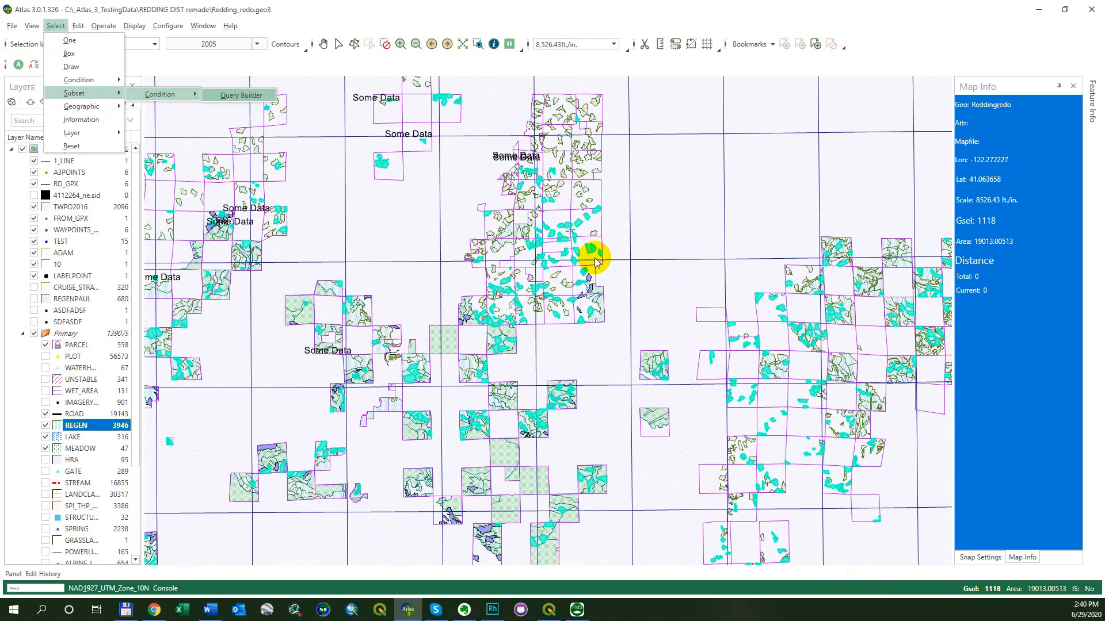
key("Return")
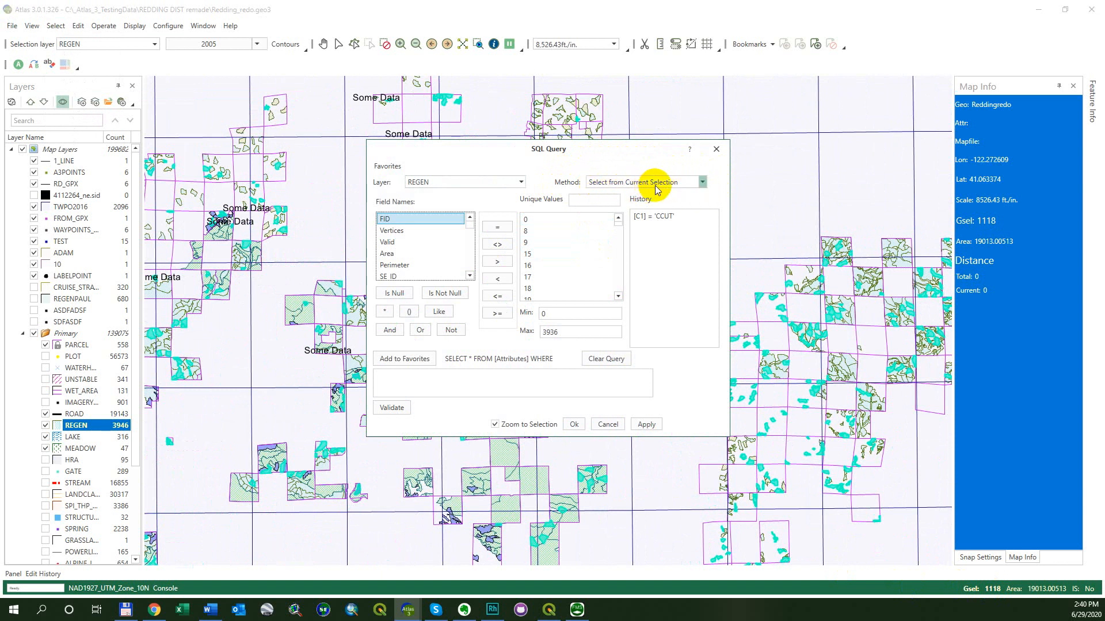
left_click(715, 150)
Reopen the query builder, rebuild [C1] = 'CCUT', turn off Zoom to Selection, and apply the query
key("alt+s")
key("c")
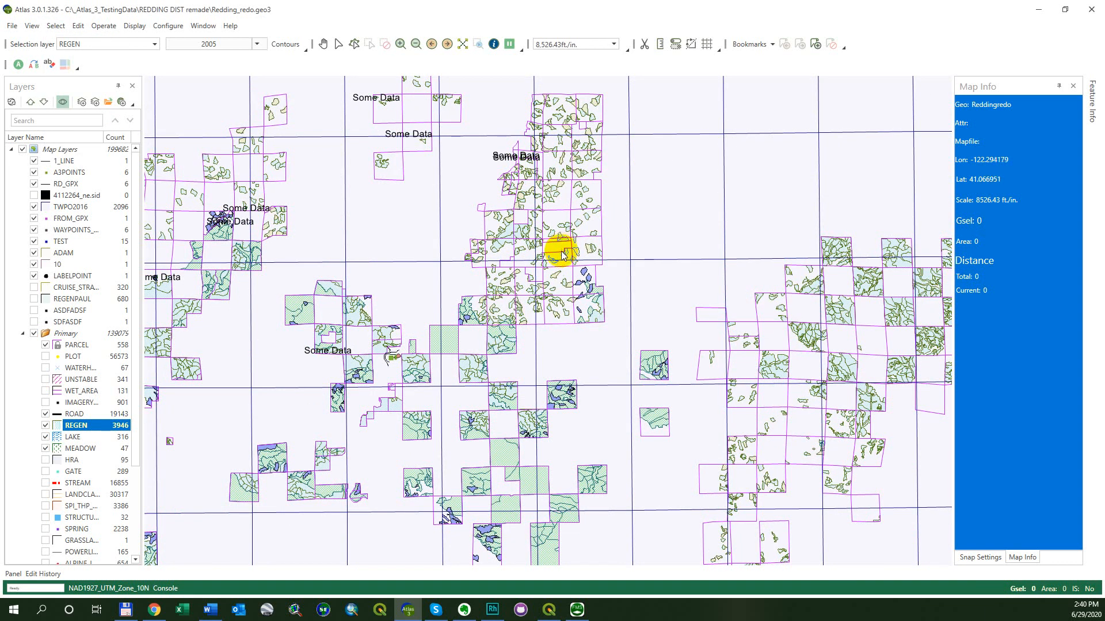
scroll(567, 251, "up", 2)
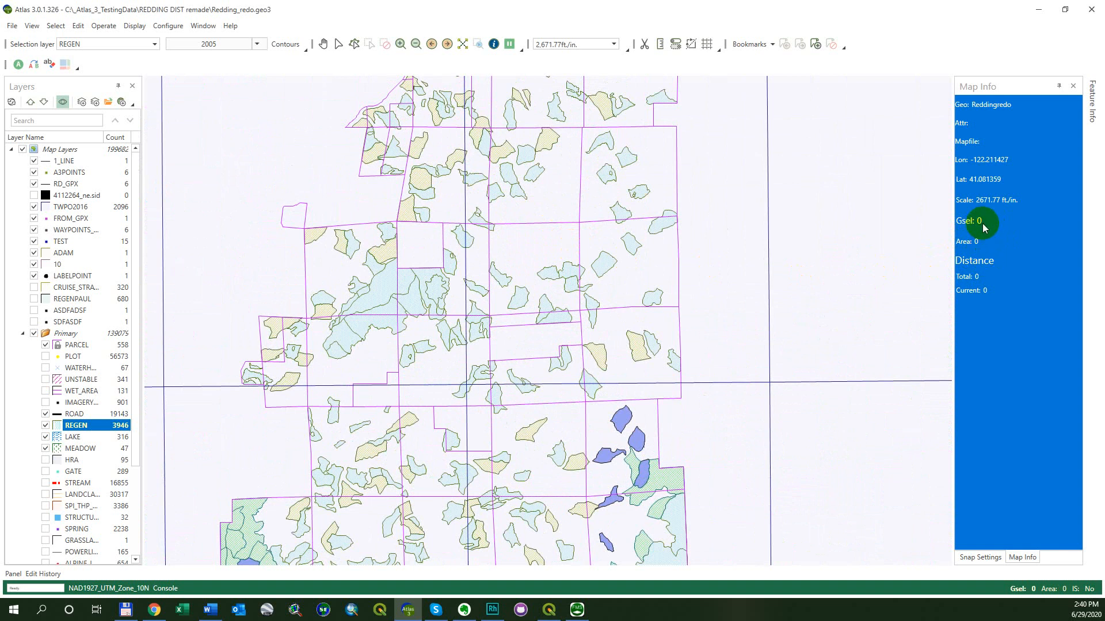
key("alt+s")
key("c")
key("q")
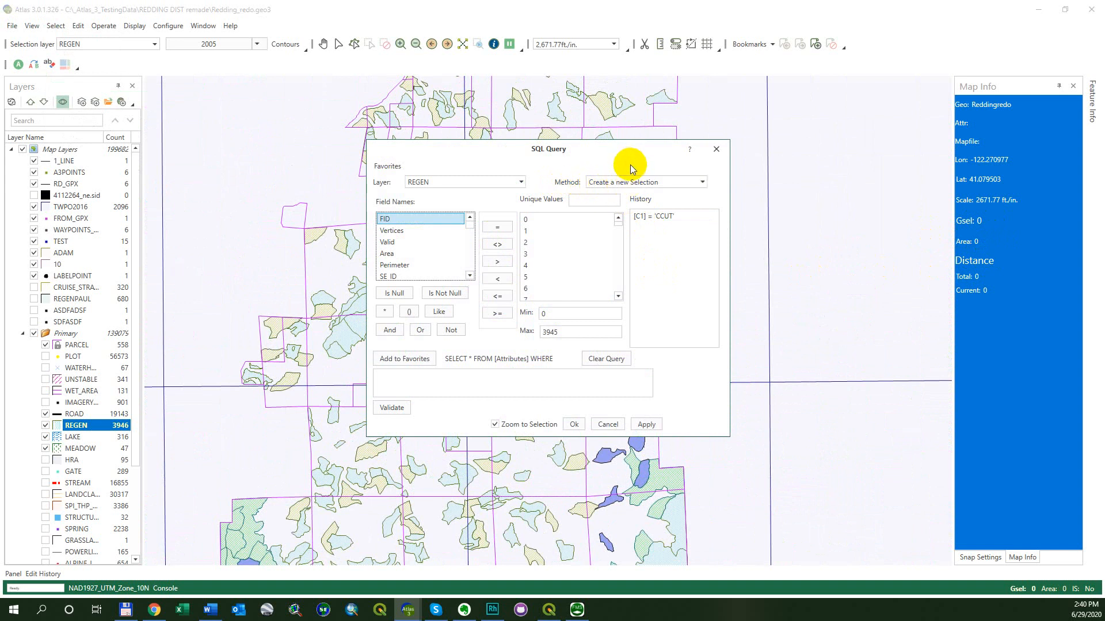
scroll(405, 264, "down", 3)
double_click(405, 263)
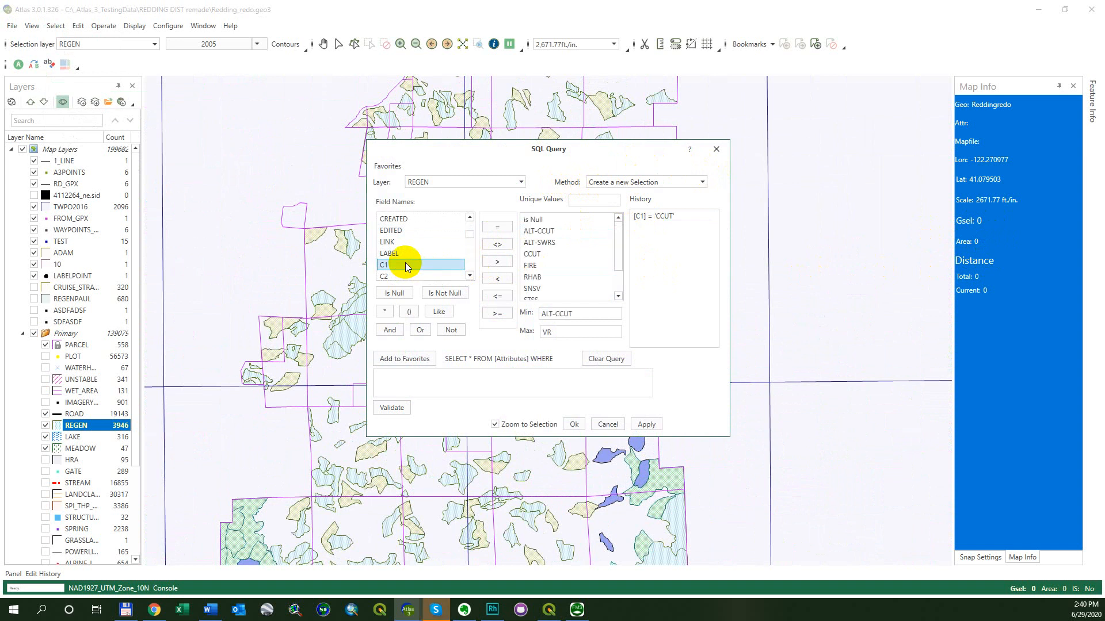
left_click(496, 227)
double_click(543, 256)
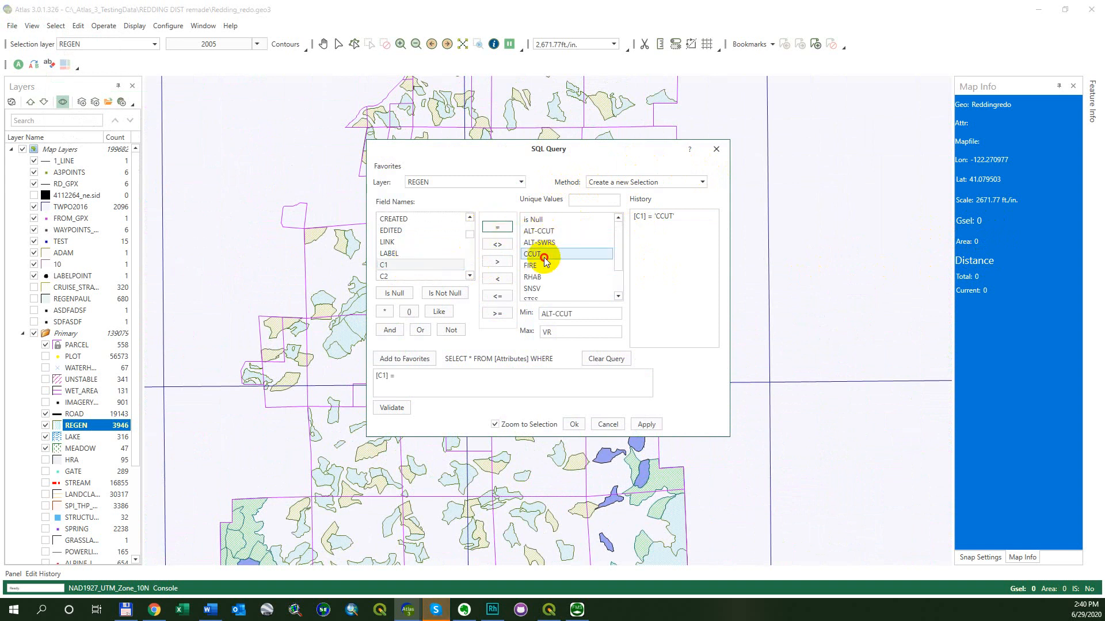
left_click(495, 424)
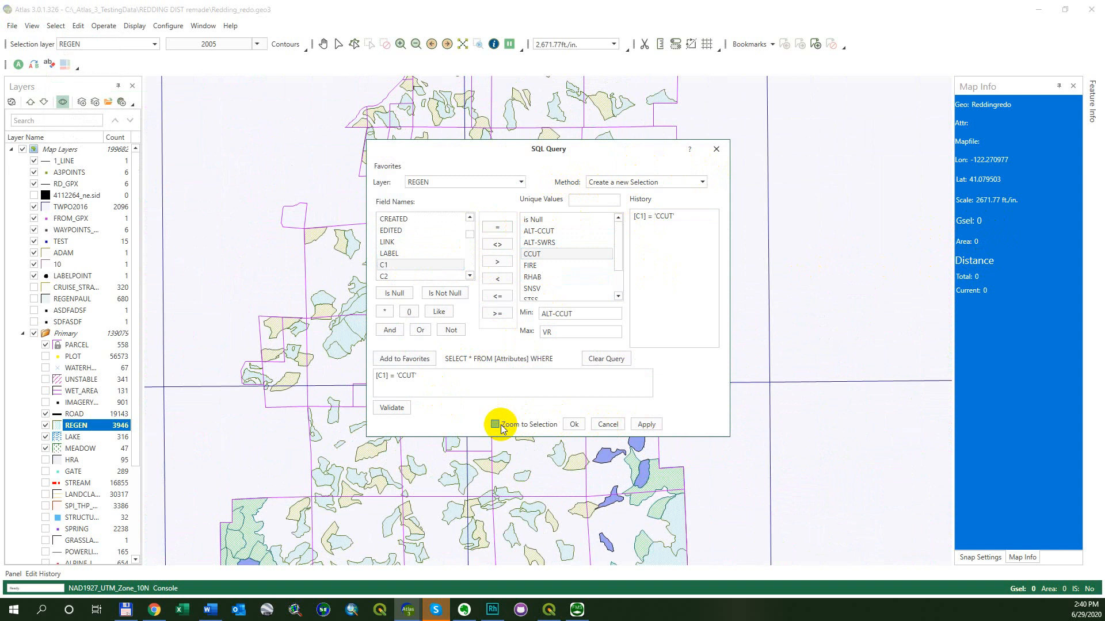
left_click(643, 424)
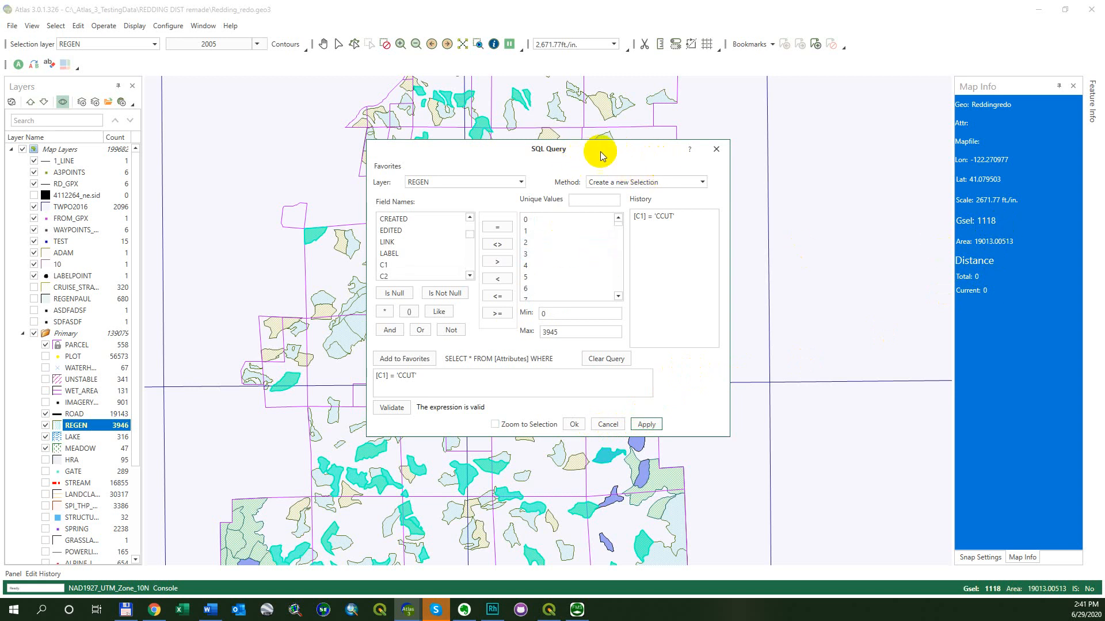
Move the query dialog and set the selection method to Select from Current Selection
left_click_drag(578, 150, 572, 165)
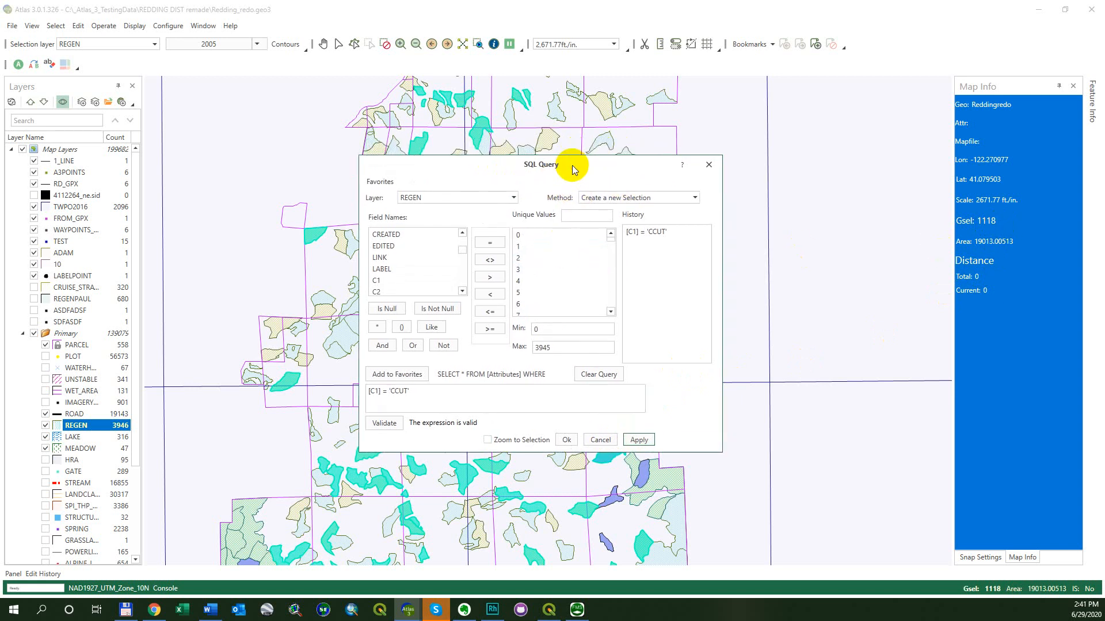
left_click(694, 198)
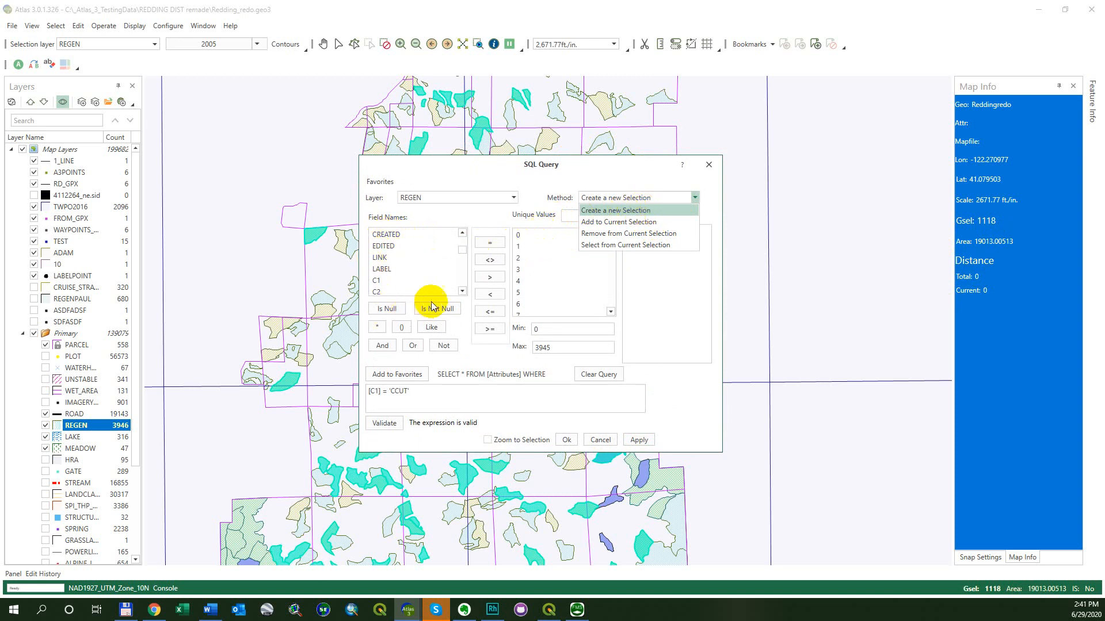
left_click(666, 235)
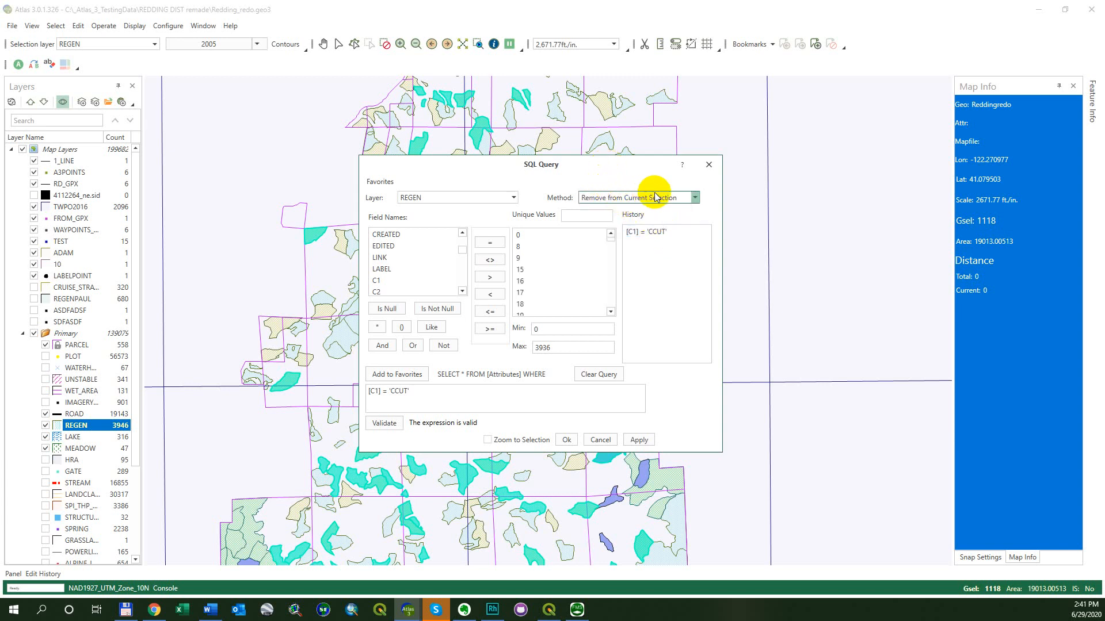
left_click(694, 198)
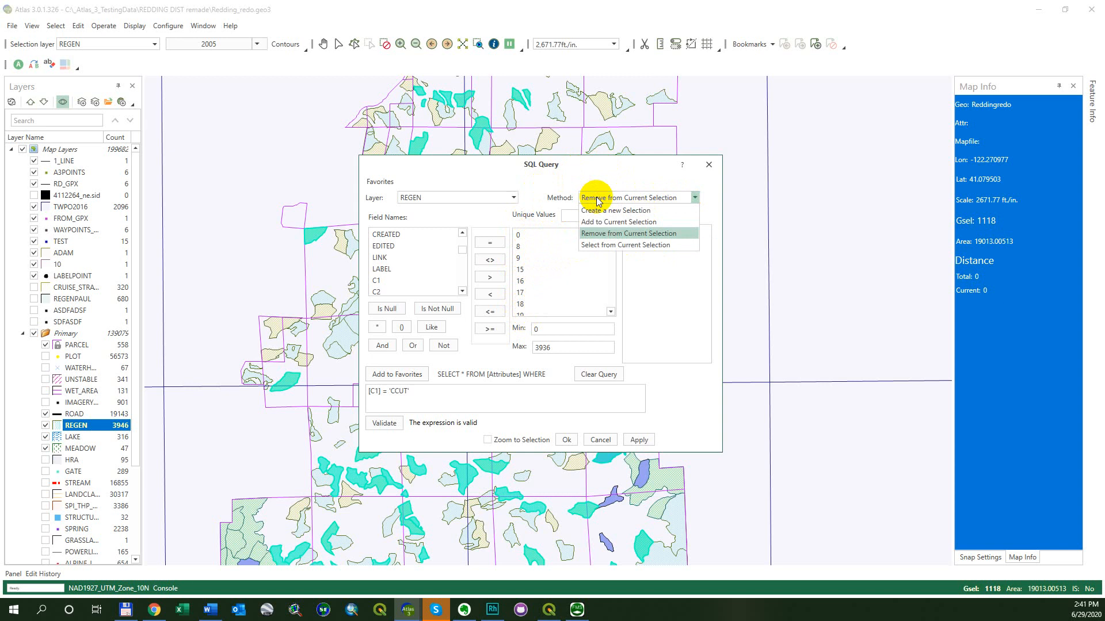
left_click(597, 244)
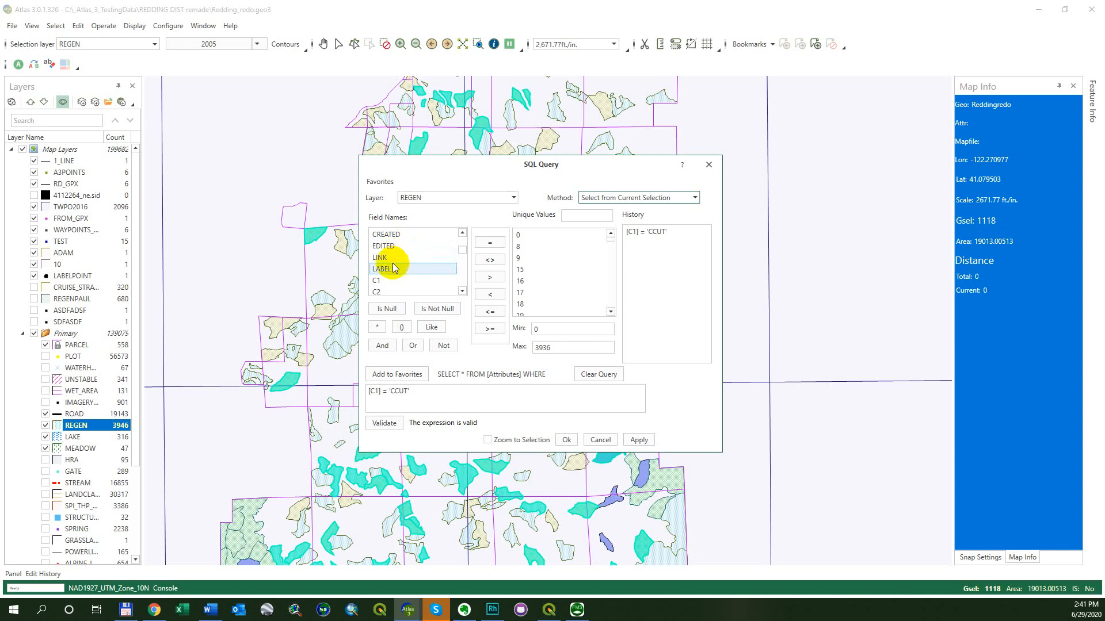
Pick the Area field and clear the existing query expression
scroll(398, 257, "up", 2)
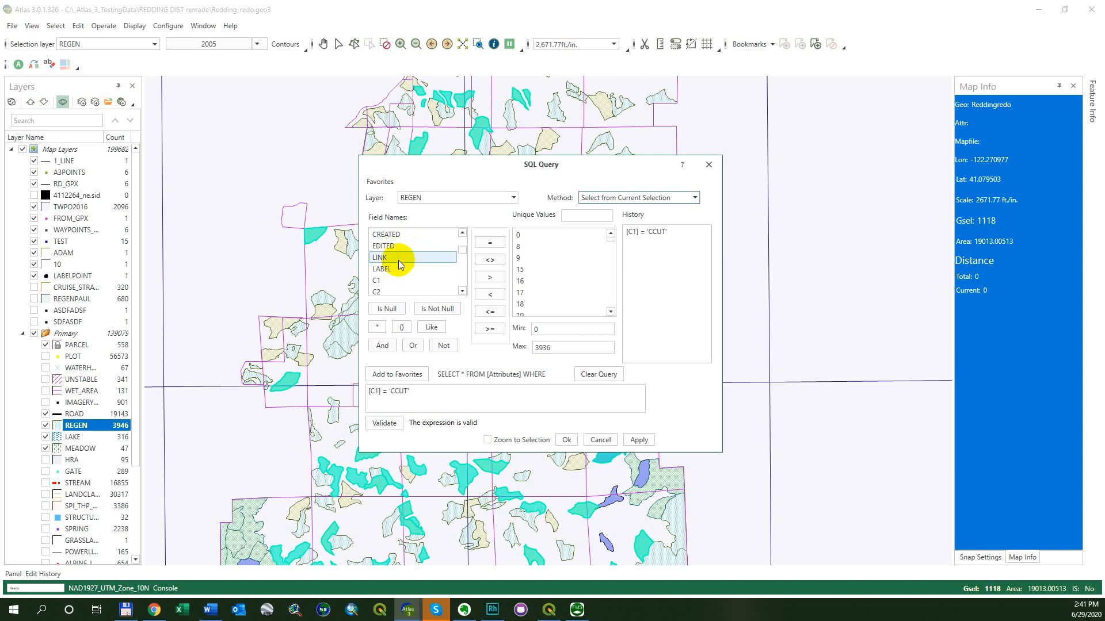
left_click(402, 268)
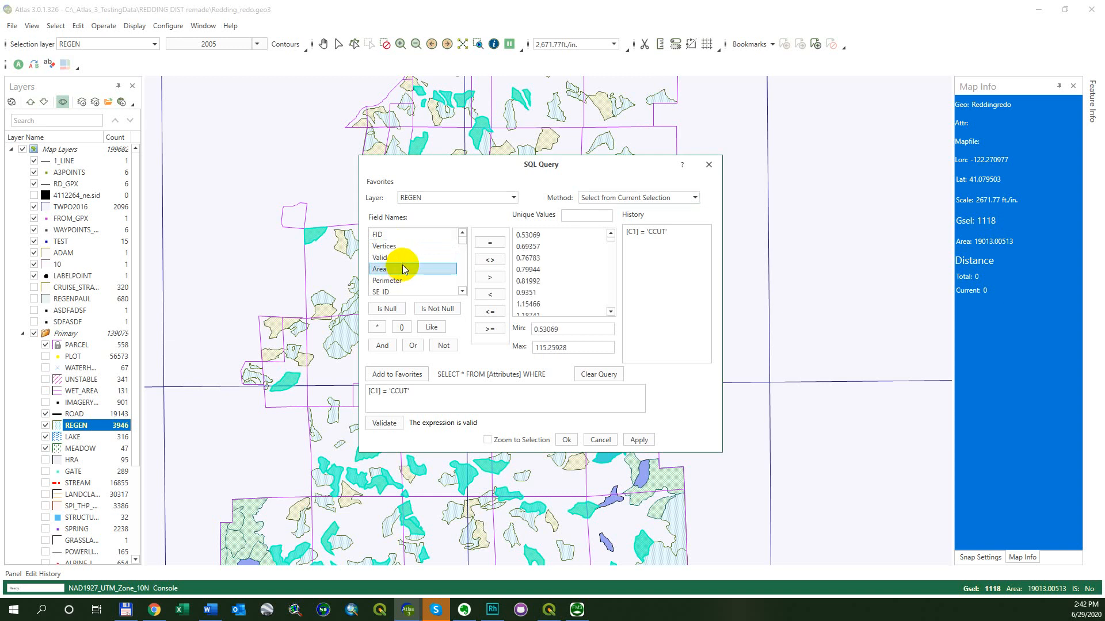
left_click(599, 375)
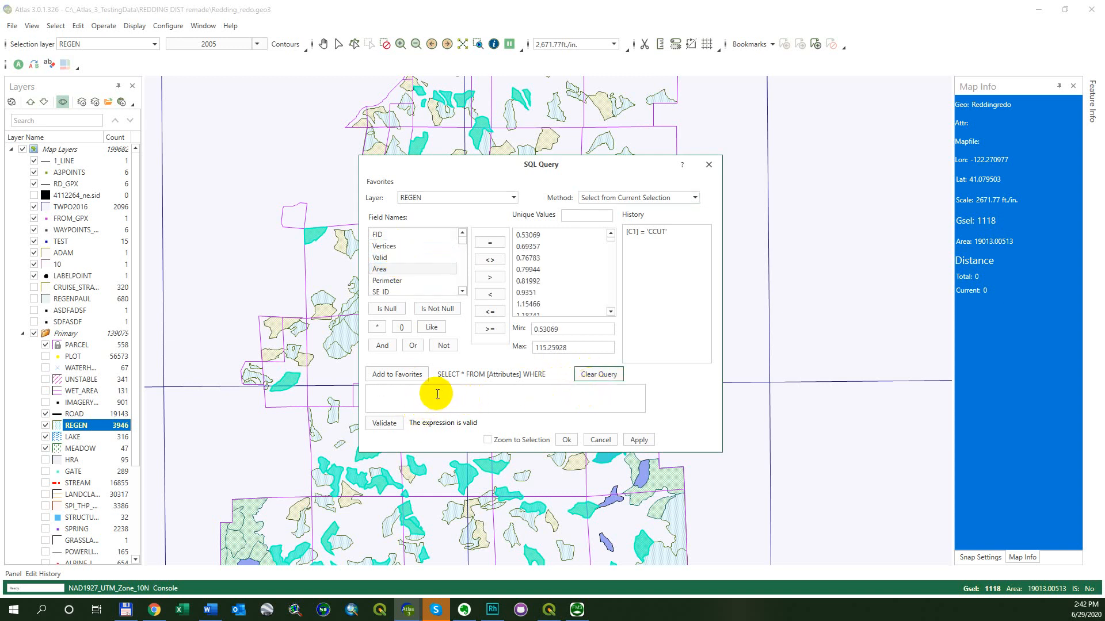
left_click(414, 392)
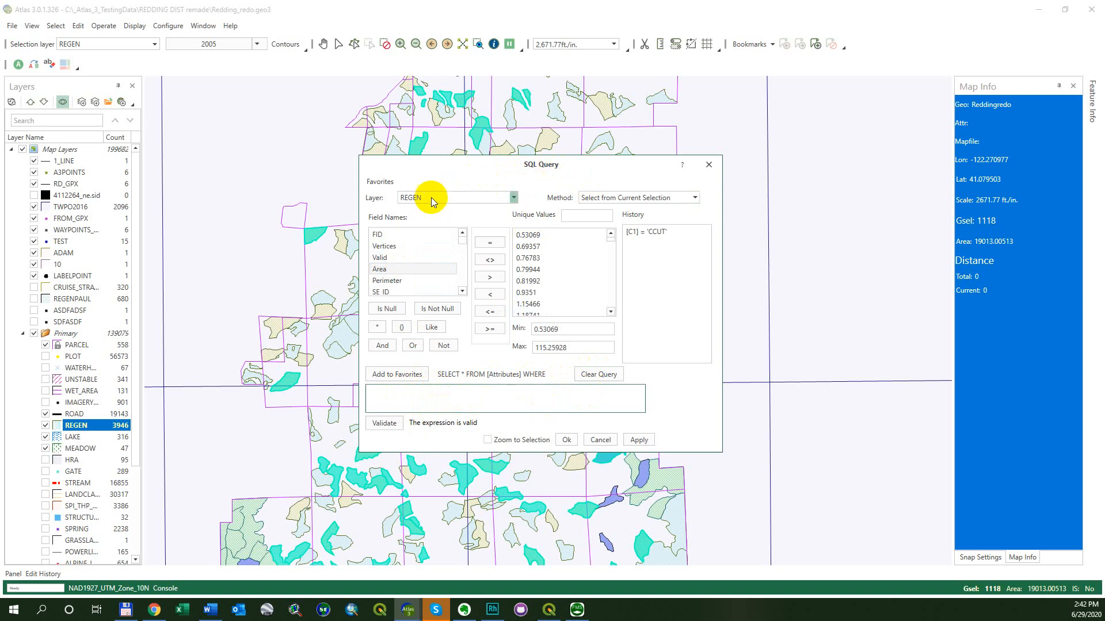
left_click(489, 295)
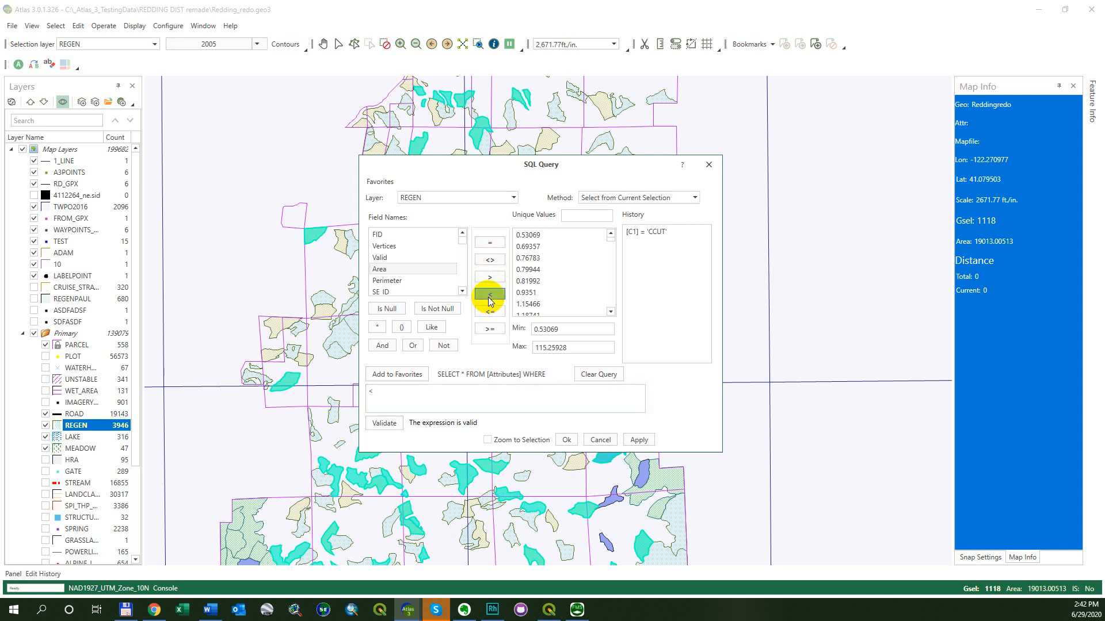
left_click(412, 387)
key("BackSpace")
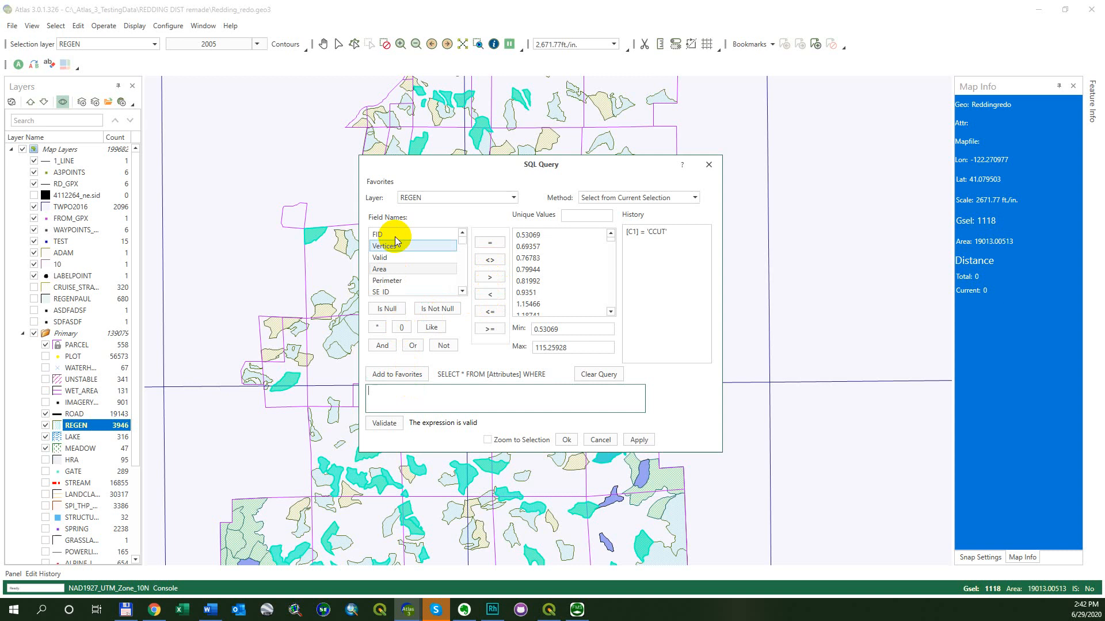
Build the query [Area] < '0.9351' and apply it to the current selection
double_click(398, 270)
left_click(490, 293)
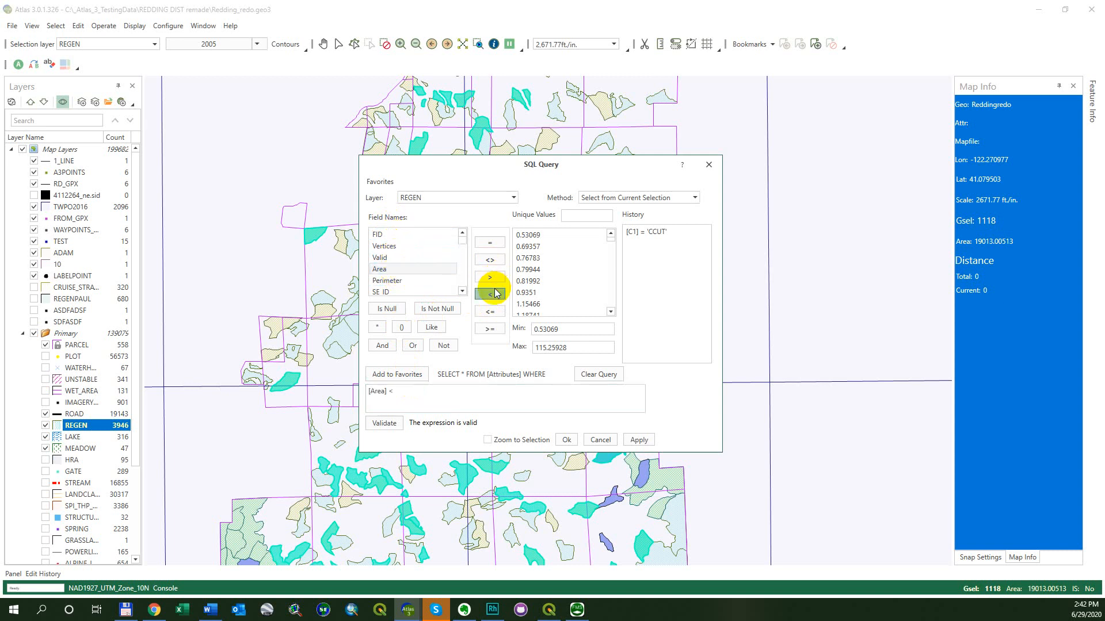
left_click(538, 293)
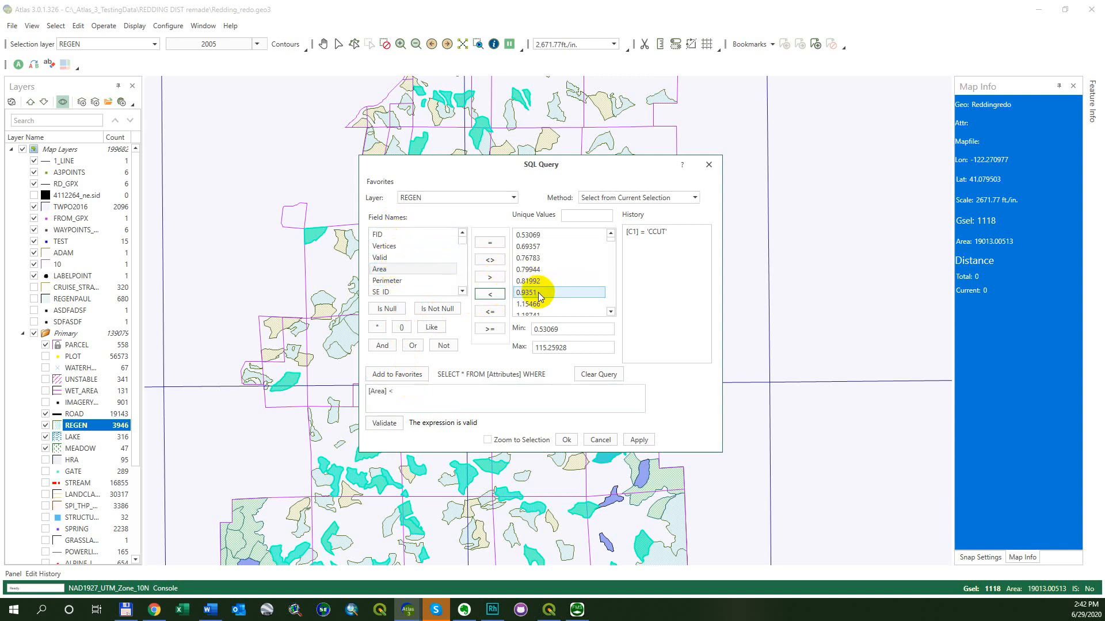
double_click(538, 292)
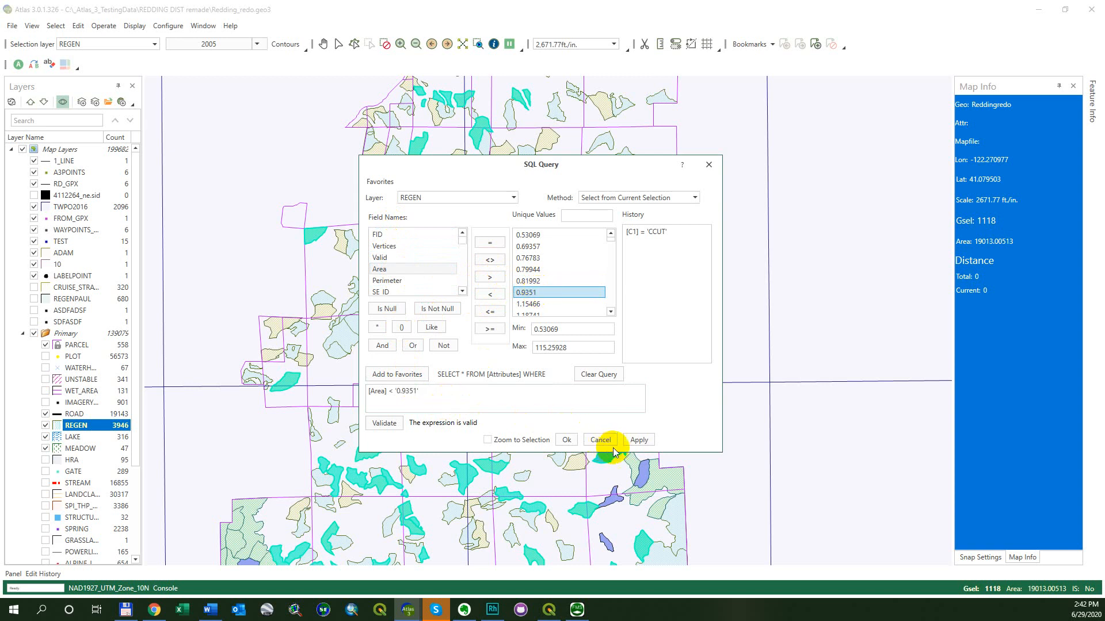
left_click(636, 441)
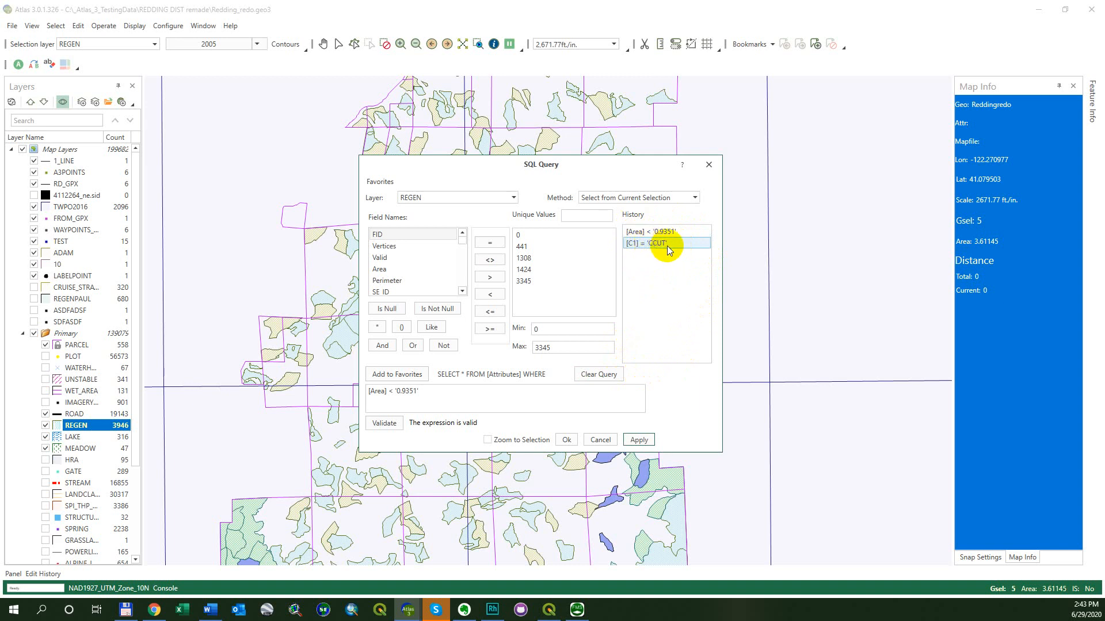
Clear the query, reload [C1] = 'CCUT' from the history, and apply it
left_click(535, 399)
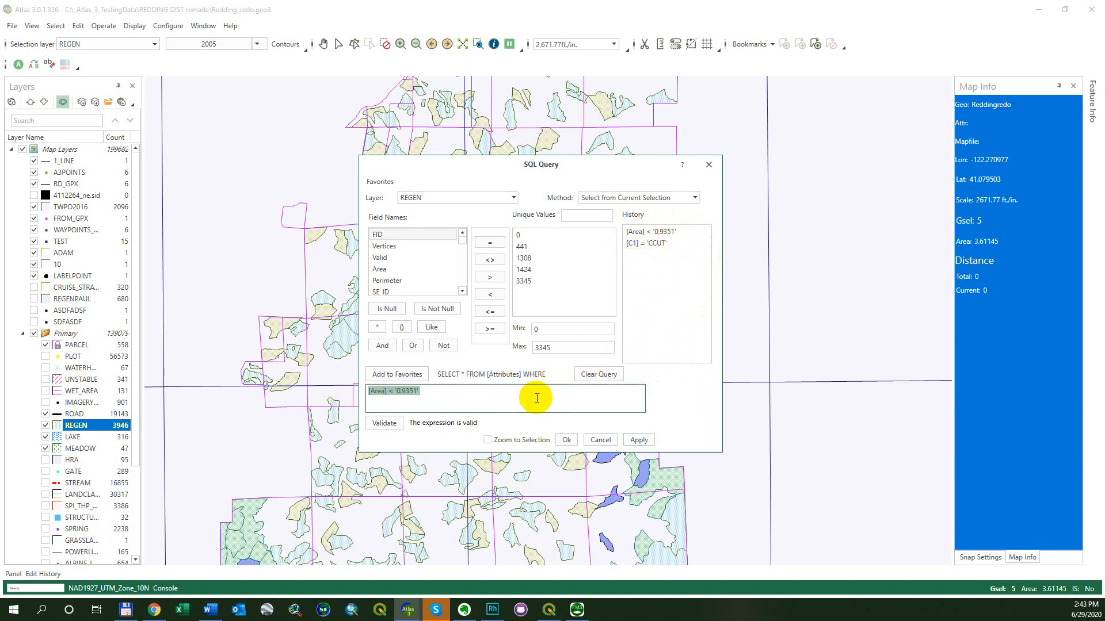
left_click(598, 375)
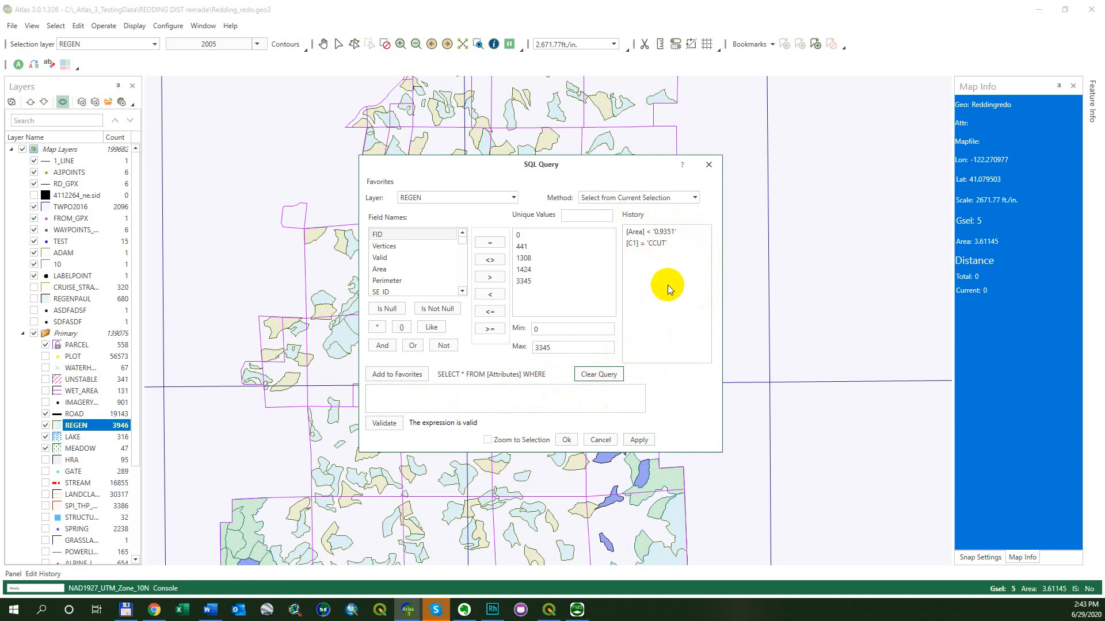
left_click(651, 244)
left_click(651, 245)
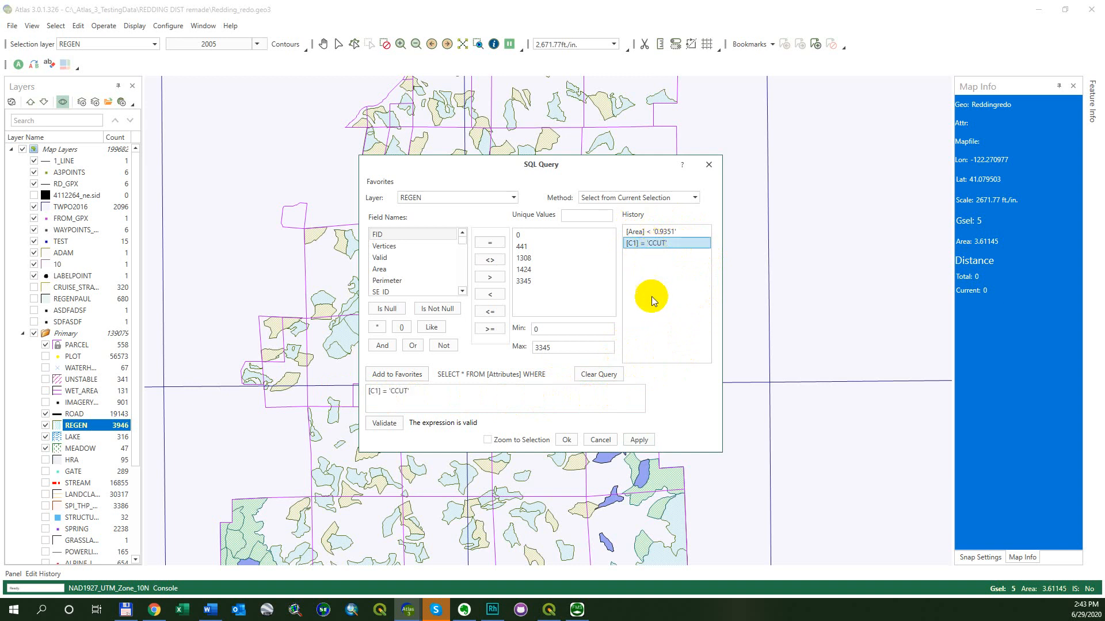
left_click(644, 439)
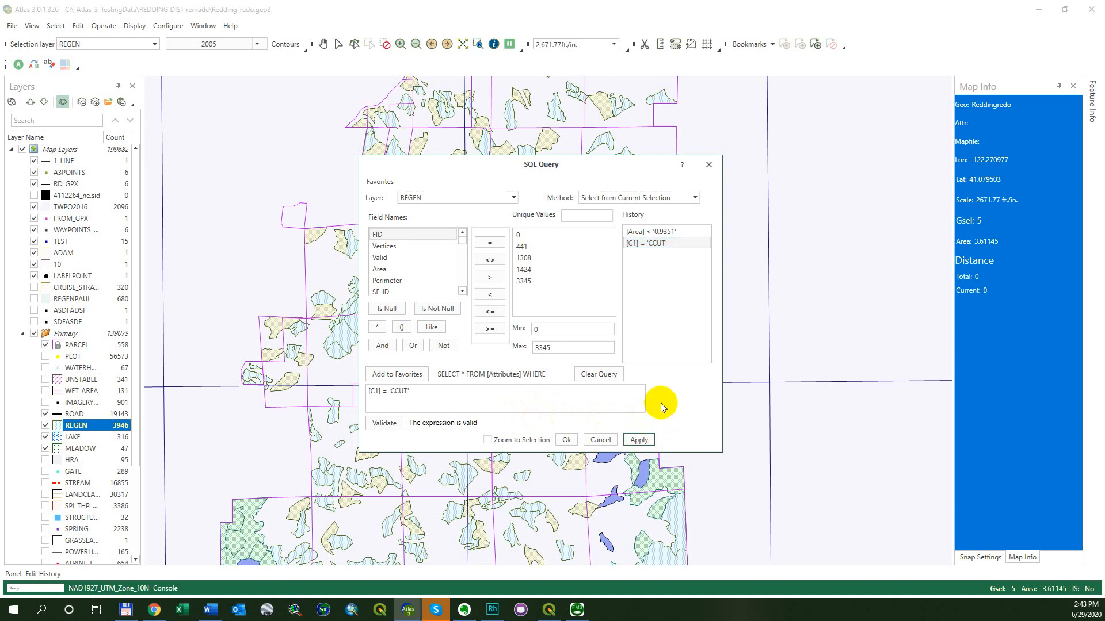
left_click(978, 232)
left_click(653, 442)
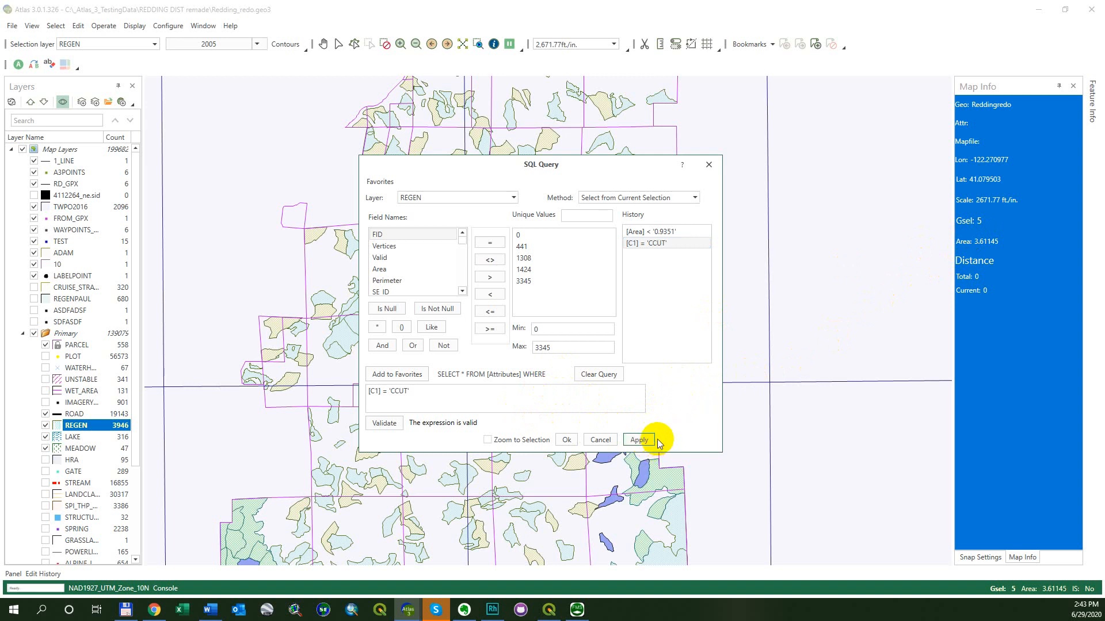
left_click(643, 440)
Switch the selection method to Create a new Selection and apply the query
left_click(679, 199)
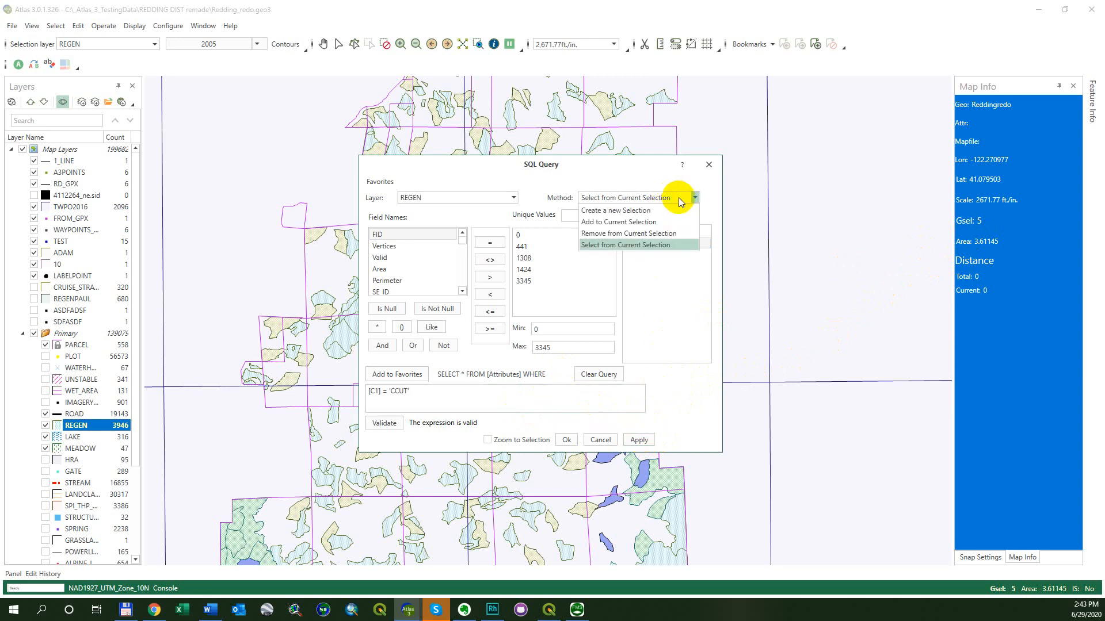
left_click(645, 210)
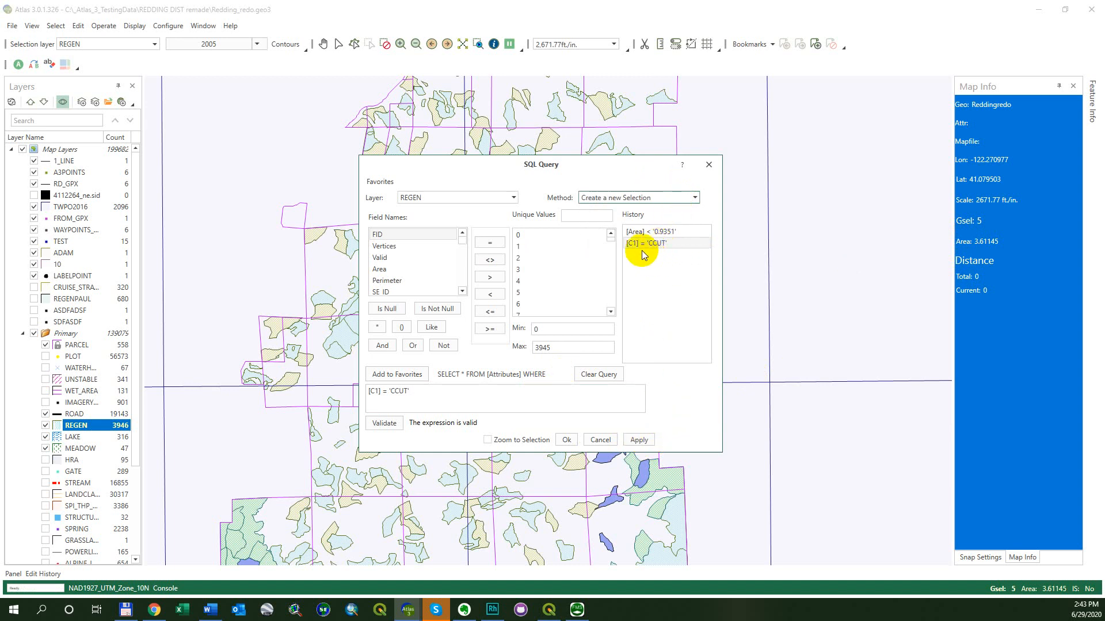
left_click(647, 441)
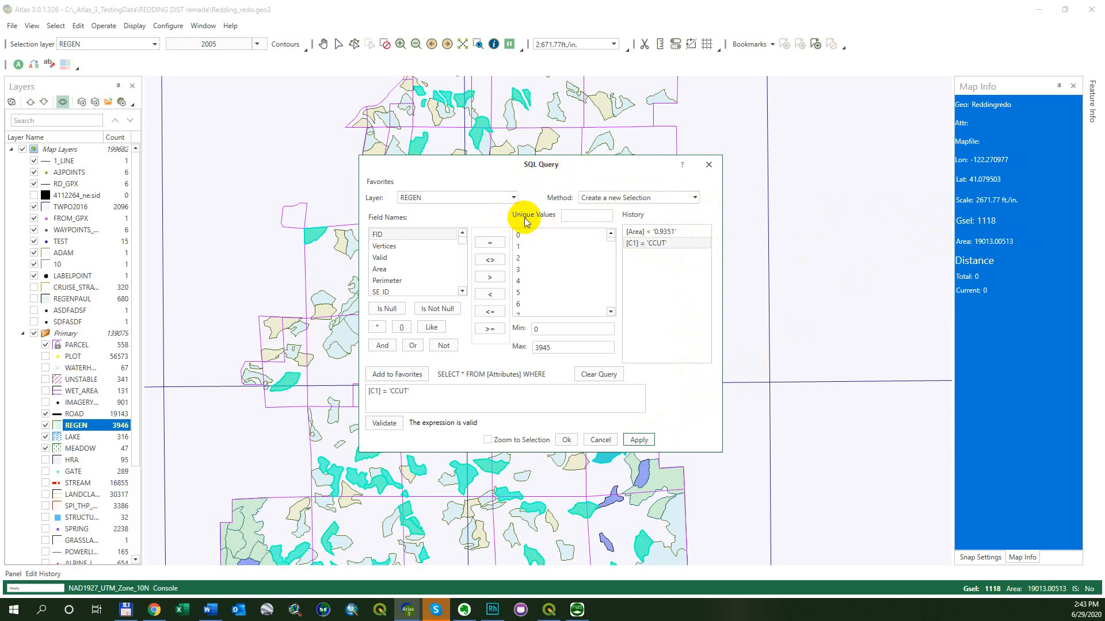
Search the Area field's unique values for 0.61082 and clear the search
left_click(581, 216)
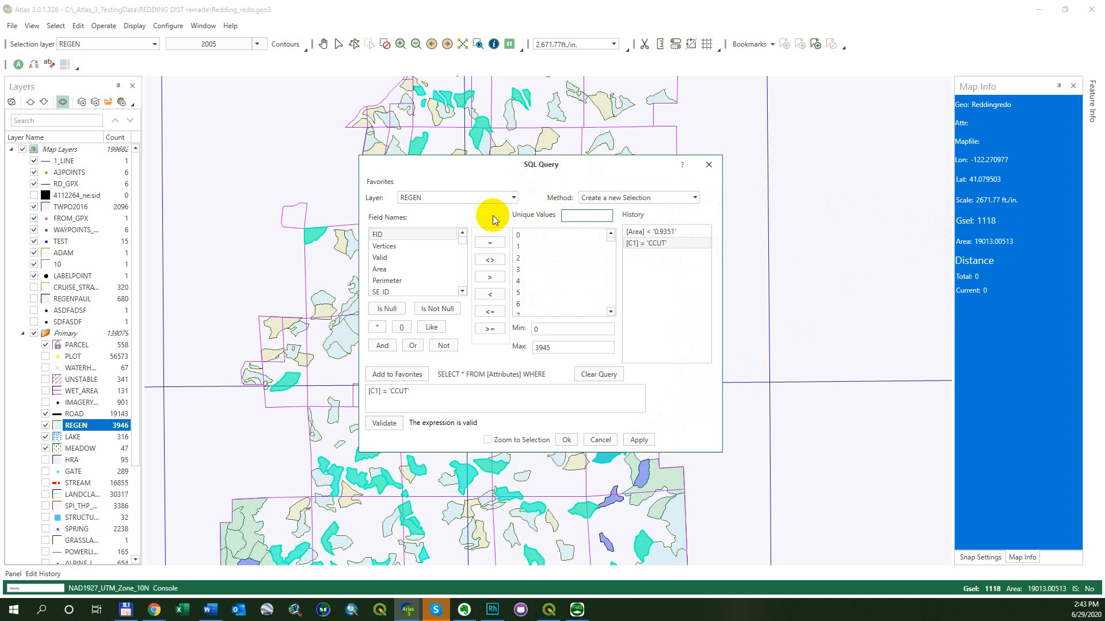
scroll(386, 270, "down", 1)
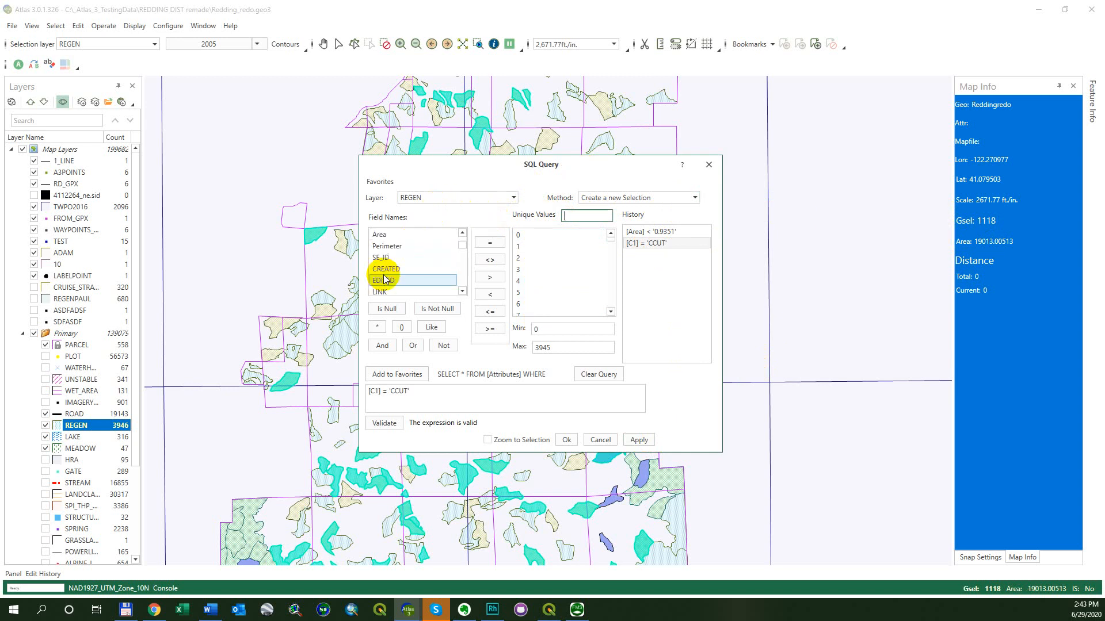
left_click(392, 236)
left_click(593, 216)
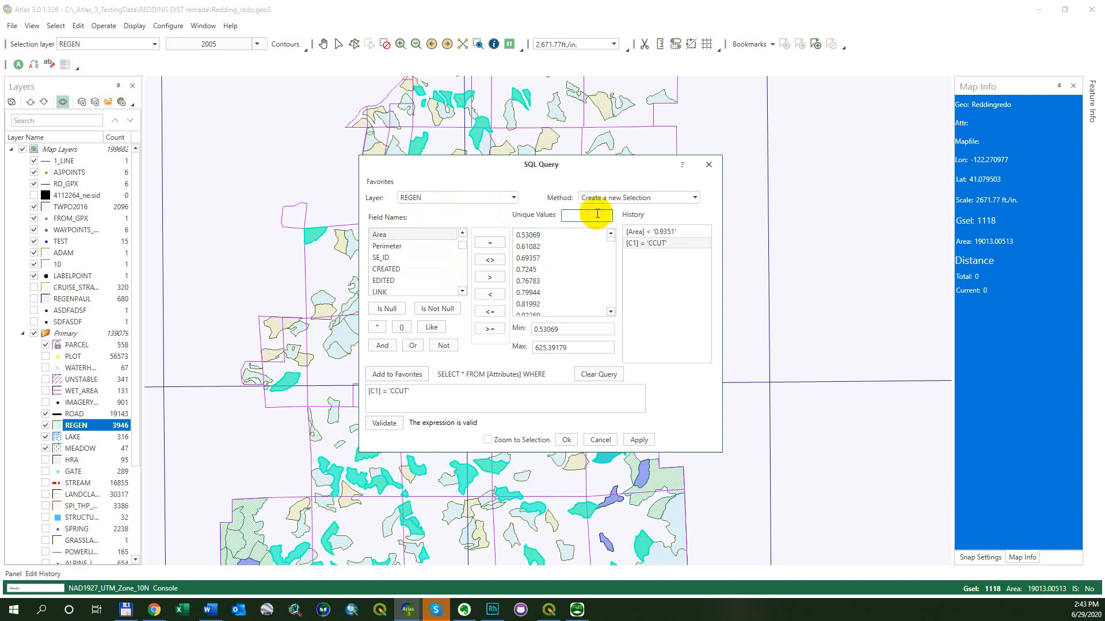
type("0.61082")
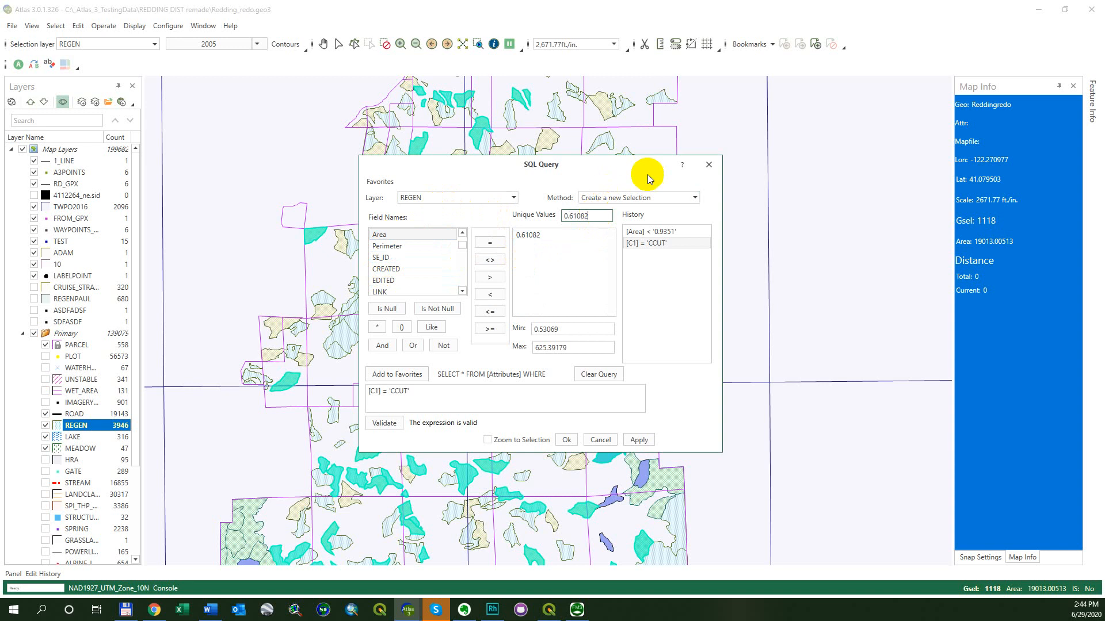
key("BackSpace")
key("BackSpace")
key("BackSpace")
key("BackSpace")
key("BackSpace")
key("BackSpace")
key("BackSpace")
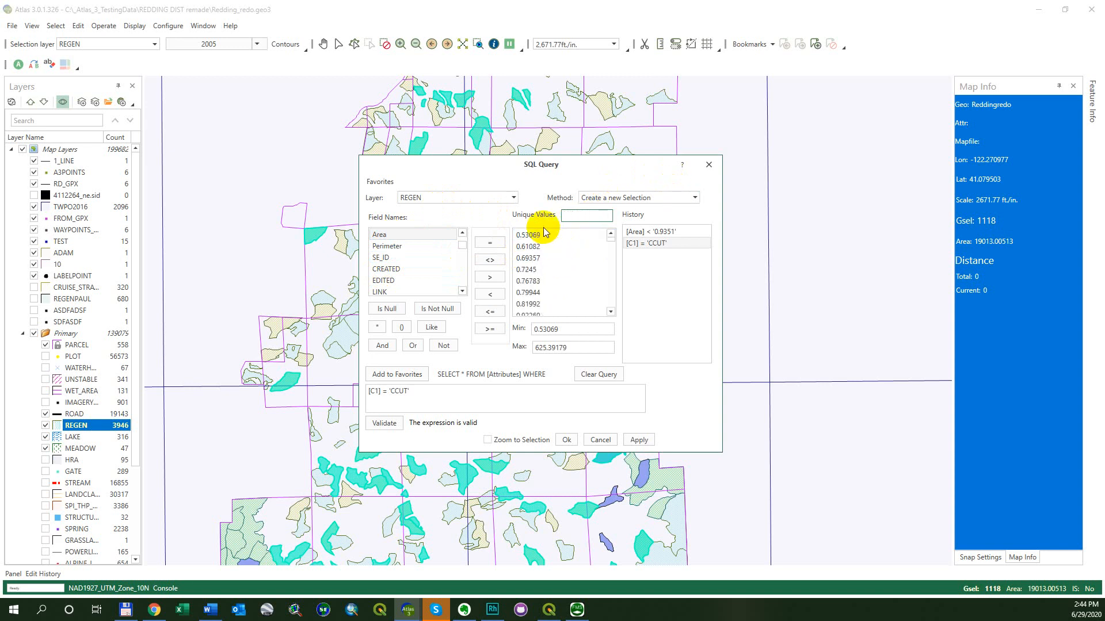
Search the C1 field's unique values for C and browse the listed values
scroll(410, 266, "down", 1)
left_click(392, 280)
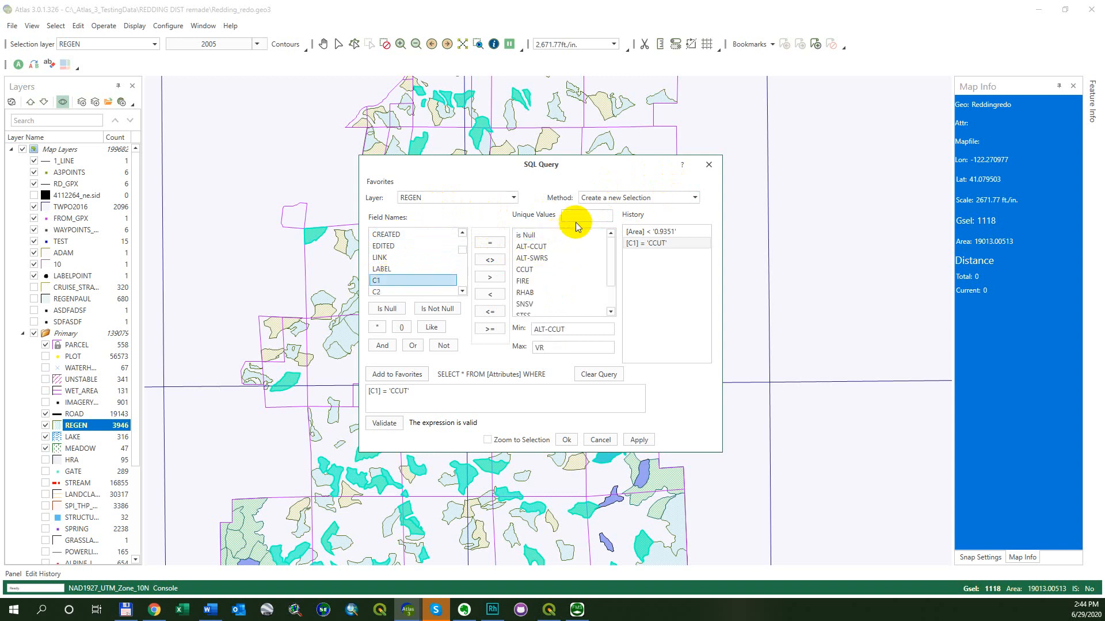
left_click(575, 216)
type("C")
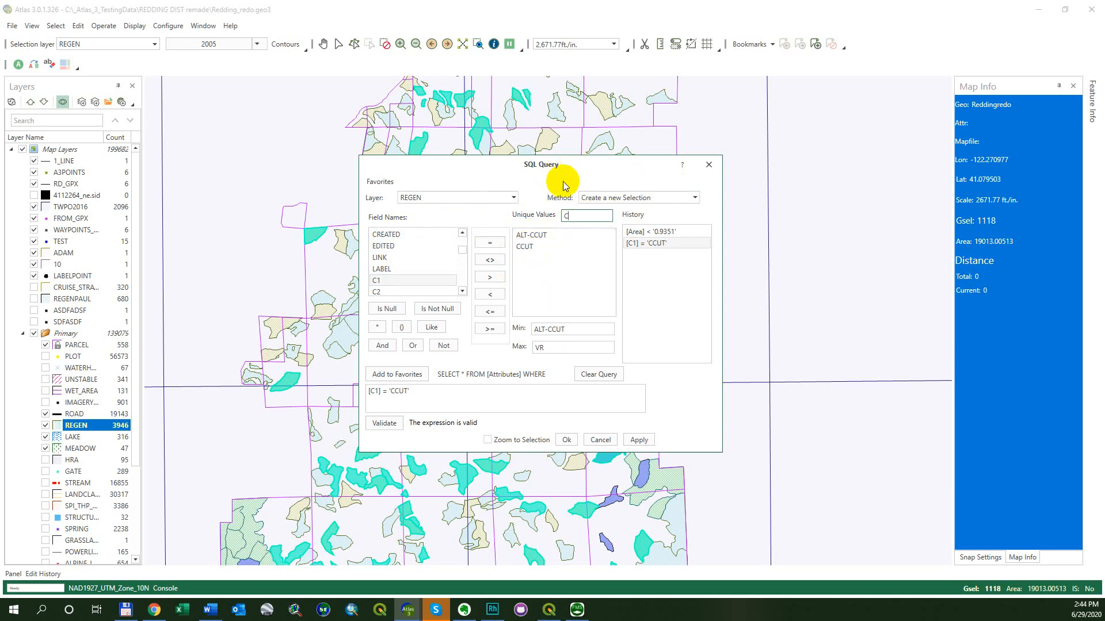
key("BackSpace")
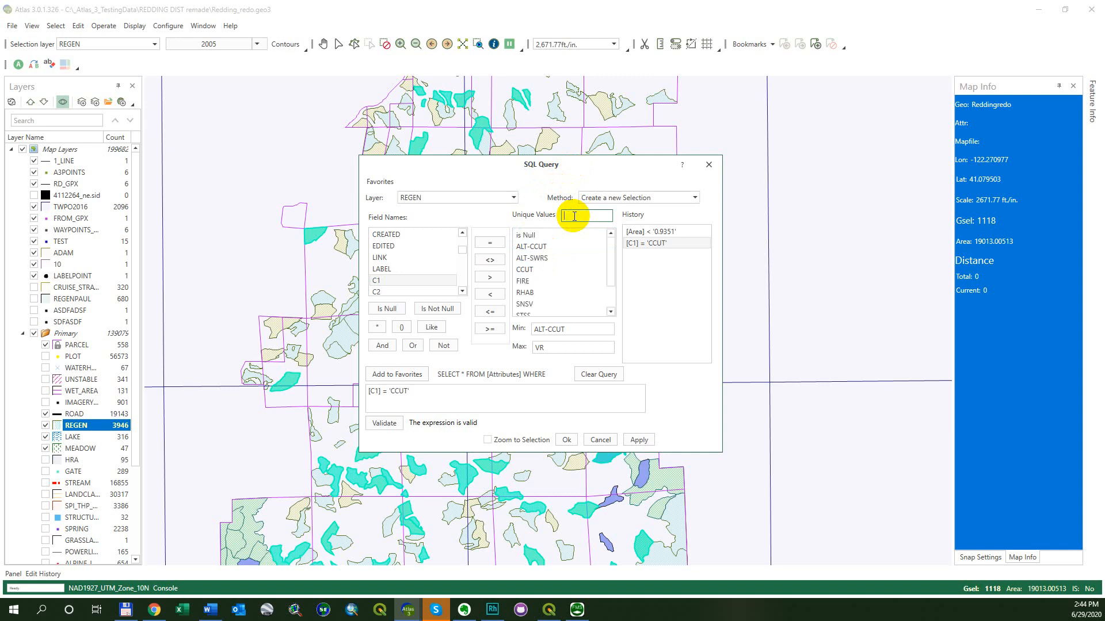
left_click(572, 281)
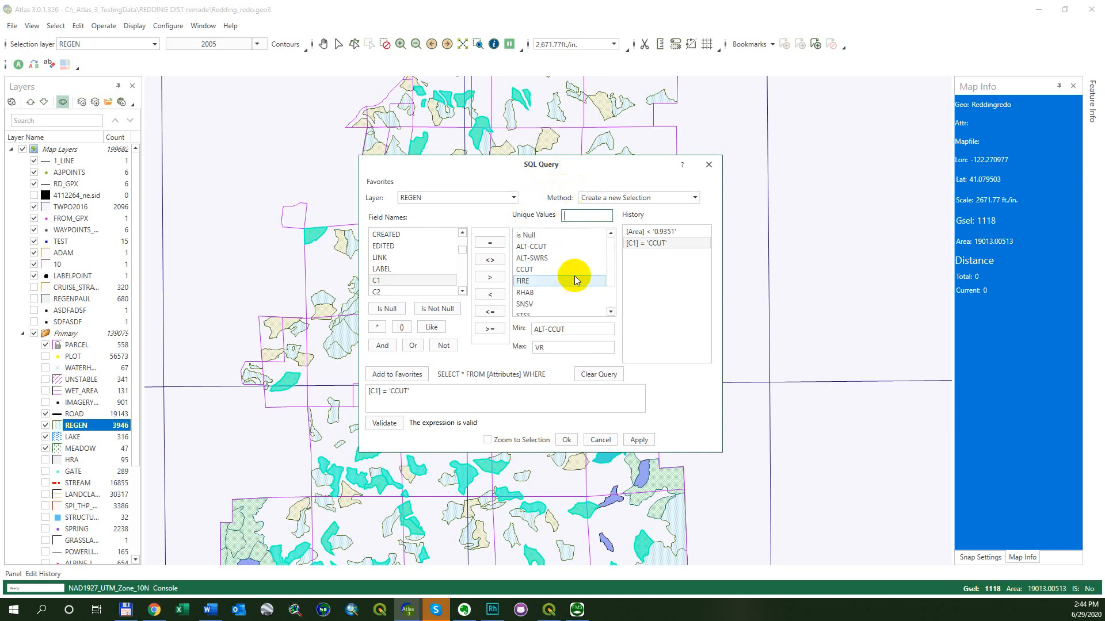
left_click(554, 269)
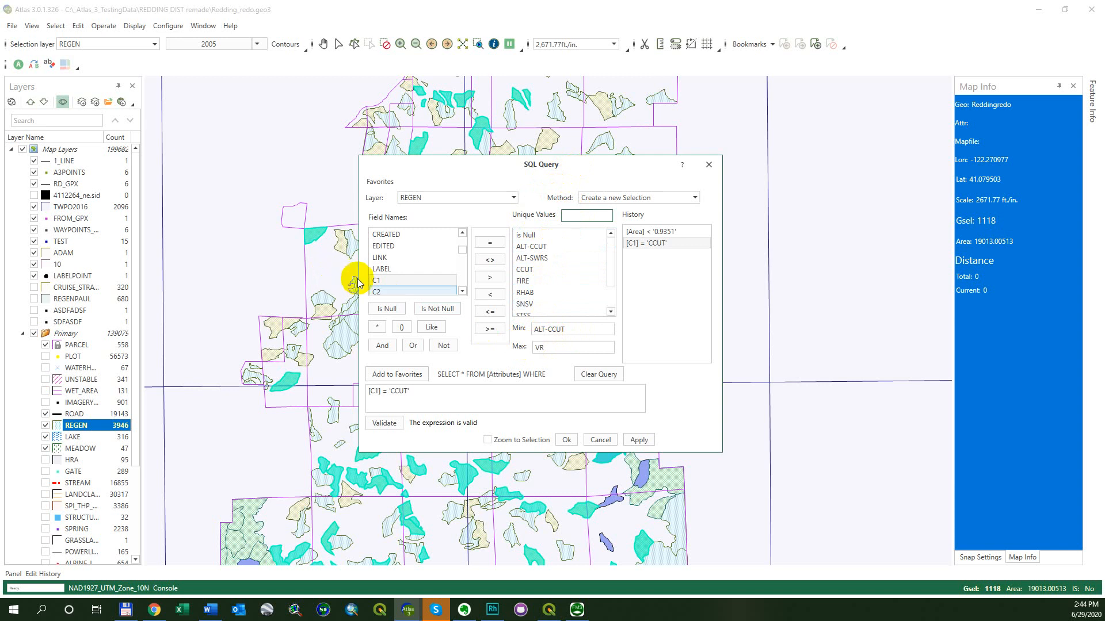
scroll(452, 247, "up", 3)
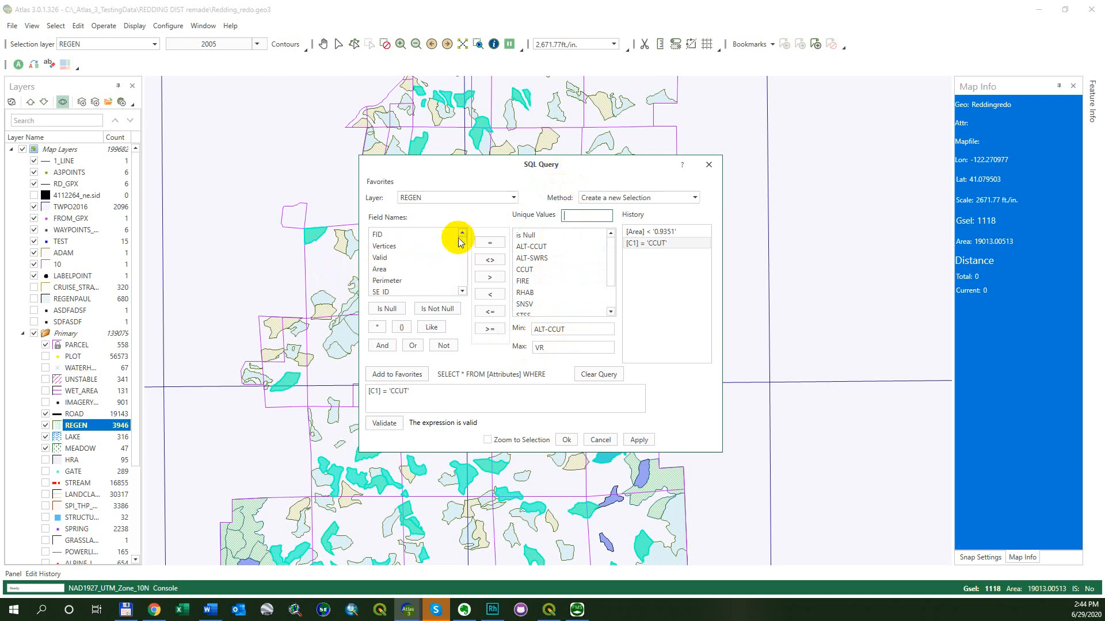
left_click(412, 269)
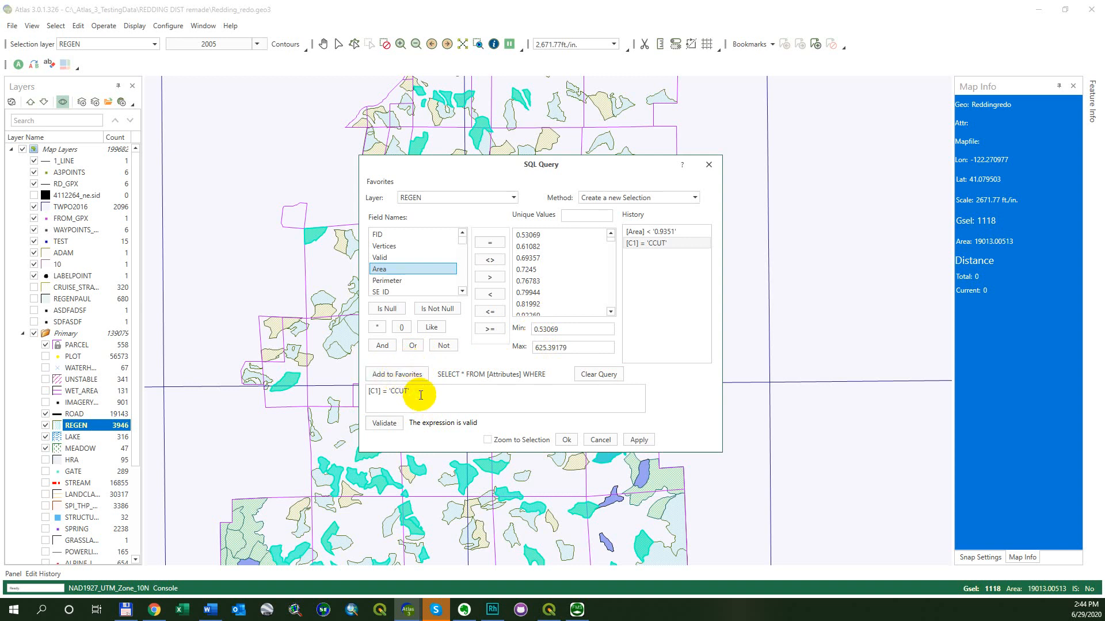
Open the Favorites menu and review the saved favorite queries
left_click(441, 394)
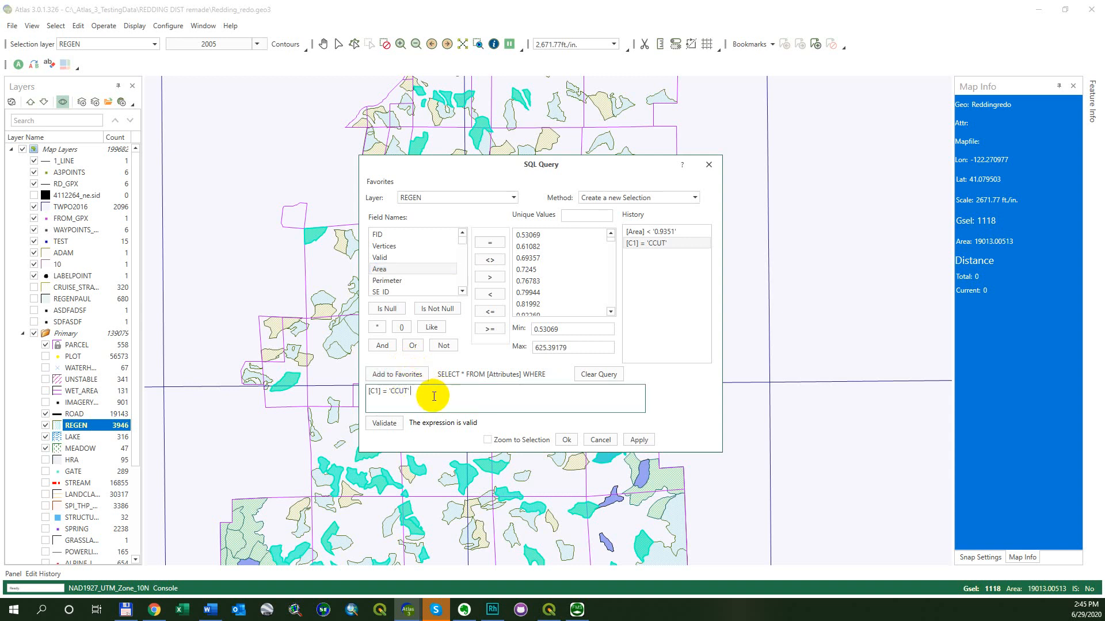
left_click(403, 377)
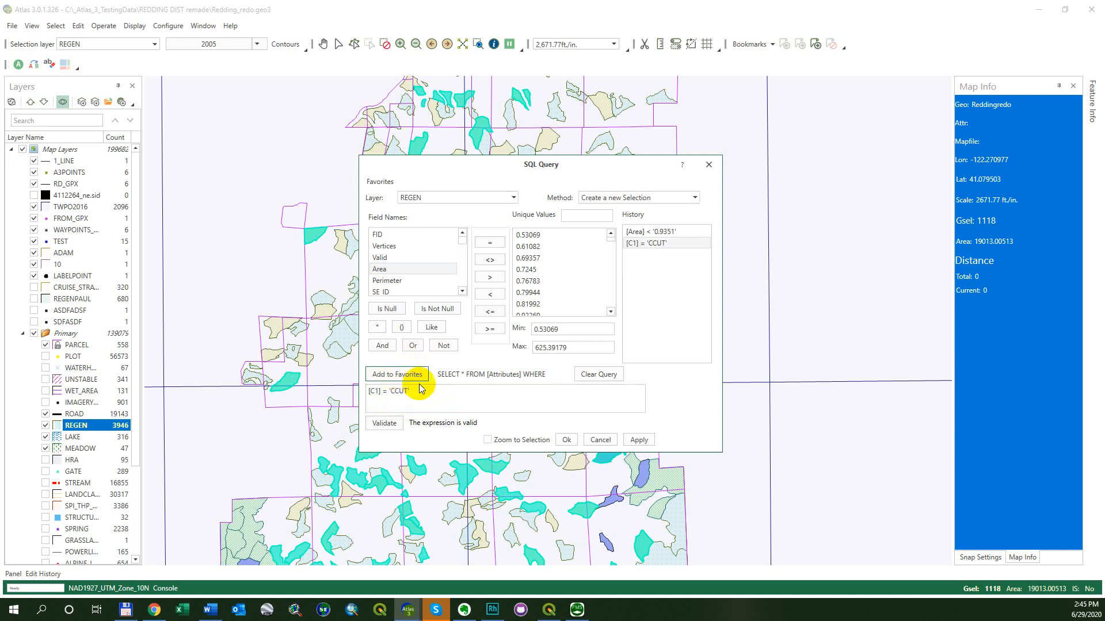
left_click(394, 183)
mouse_move(401, 225)
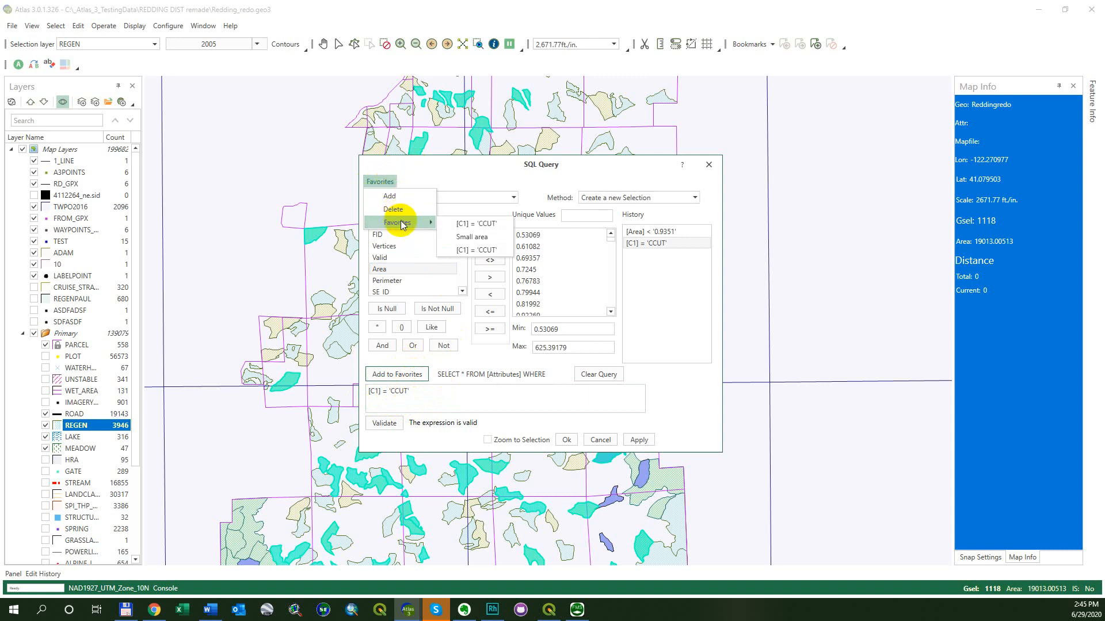
left_click(445, 414)
Clear all text from the query expression
left_click(449, 394)
key("ctrl+a")
key("BackSpace")
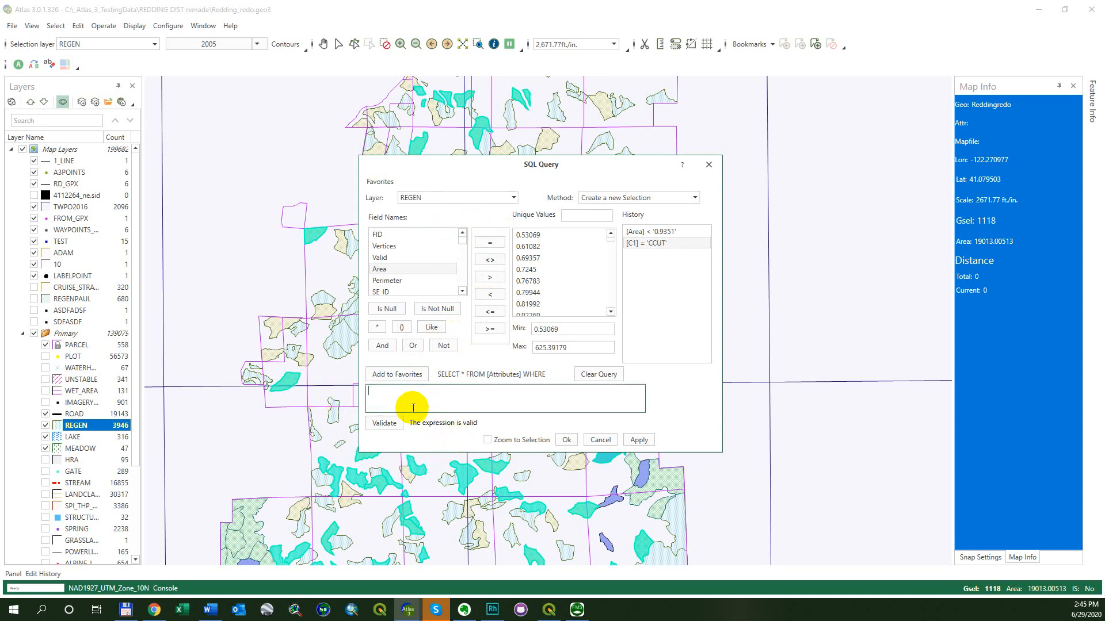
Load the [C1] = 'CCUT' favorite into the expression and delete it again
left_click(380, 182)
mouse_move(397, 222)
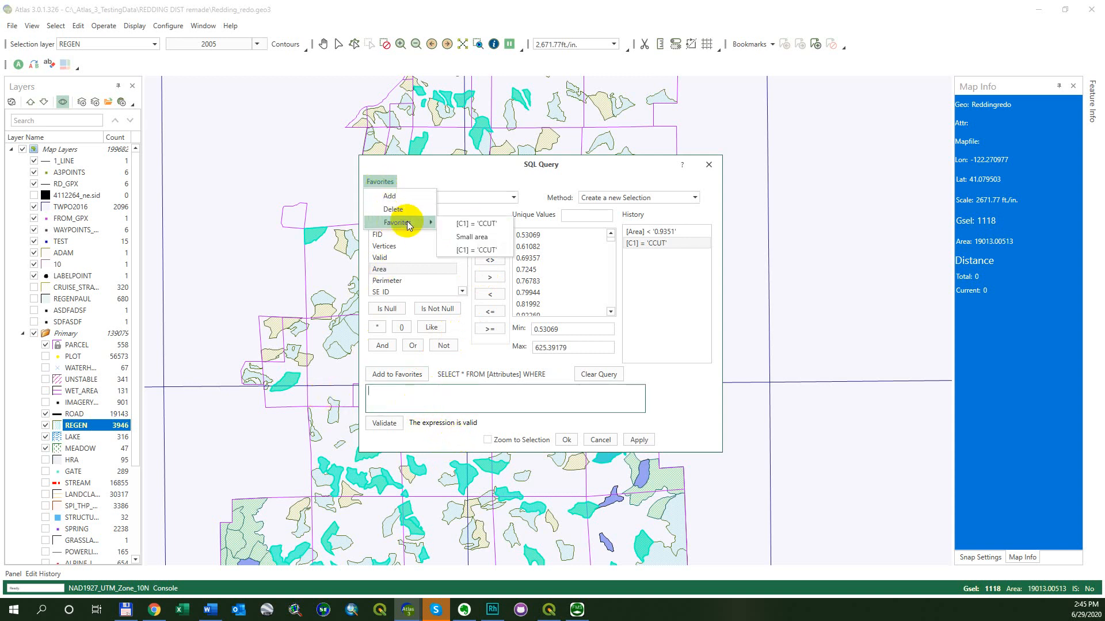
left_click(470, 224)
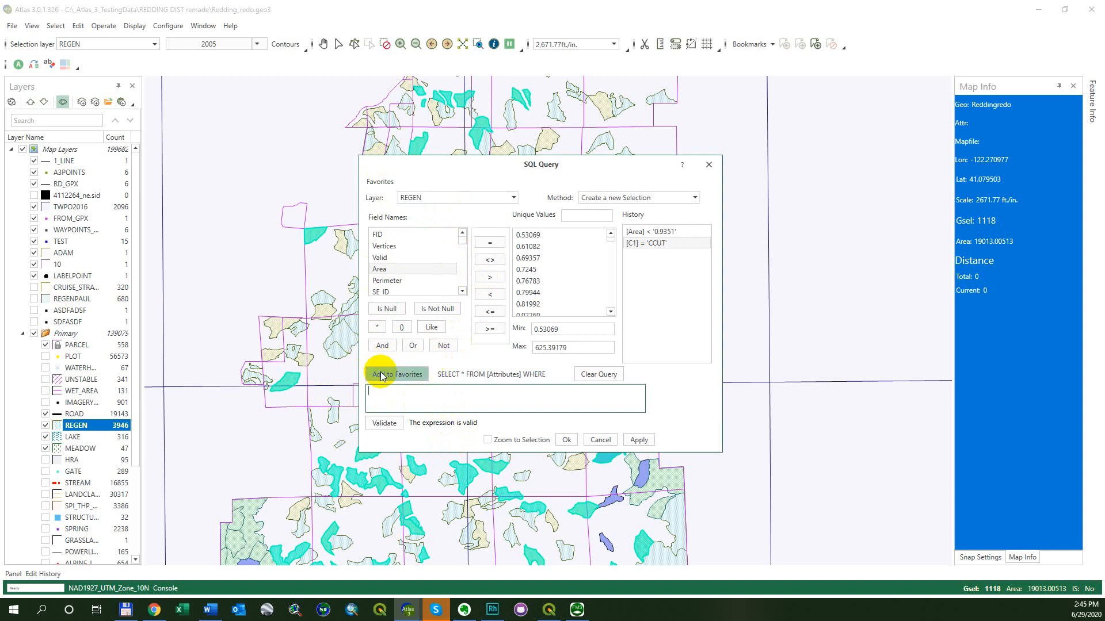
left_click(399, 257)
left_click(380, 182)
mouse_move(387, 217)
left_click(469, 222)
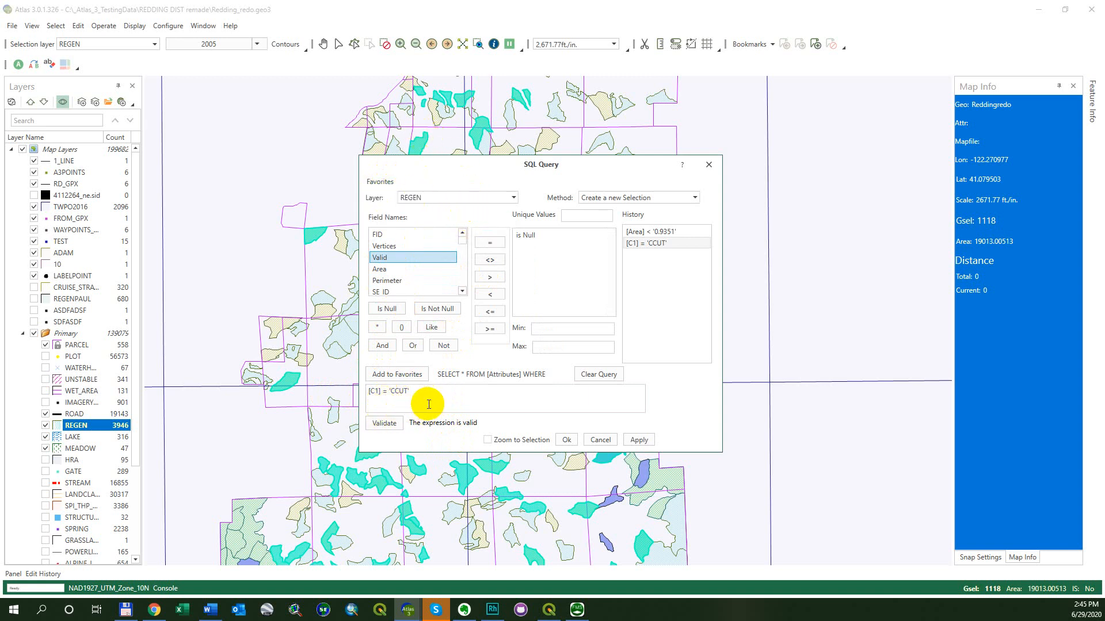
left_click_drag(432, 390, 360, 396)
key("Delete")
Add a new favorite named test with the query [Area] > '0.9351'
left_click(380, 182)
mouse_move(395, 222)
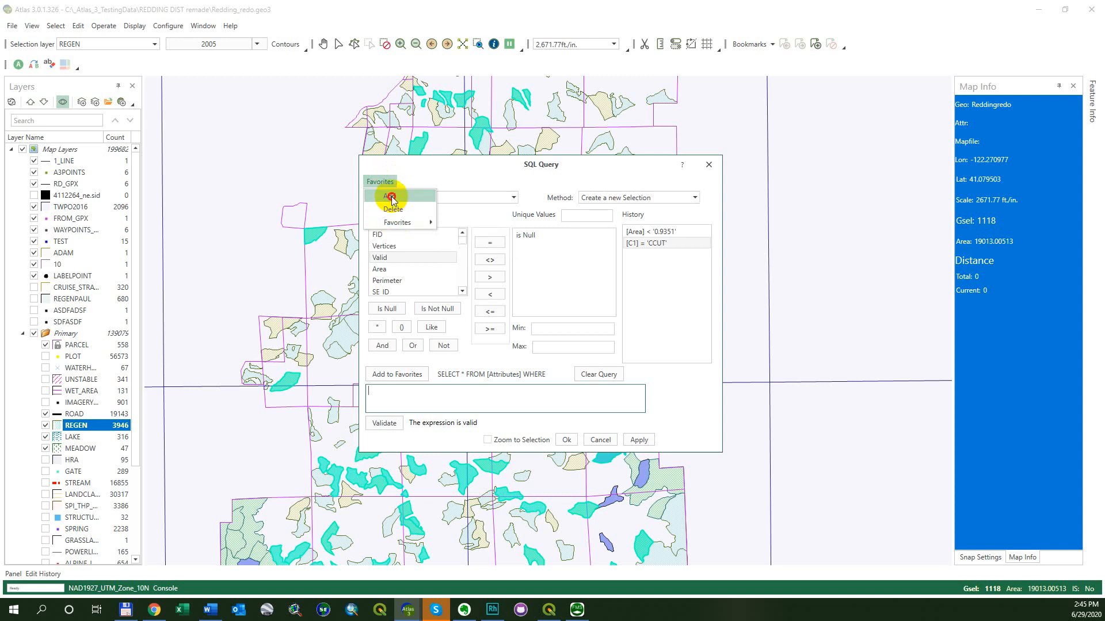
left_click(389, 196)
left_click(510, 255)
type("test")
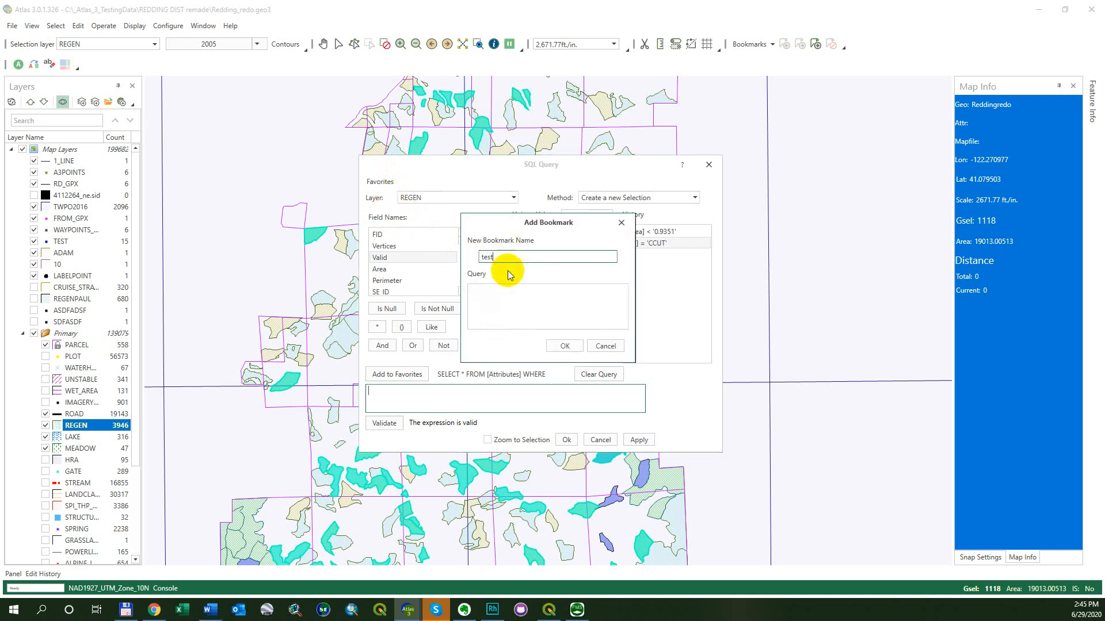
left_click(522, 305)
type("[Area] > '0.9351'")
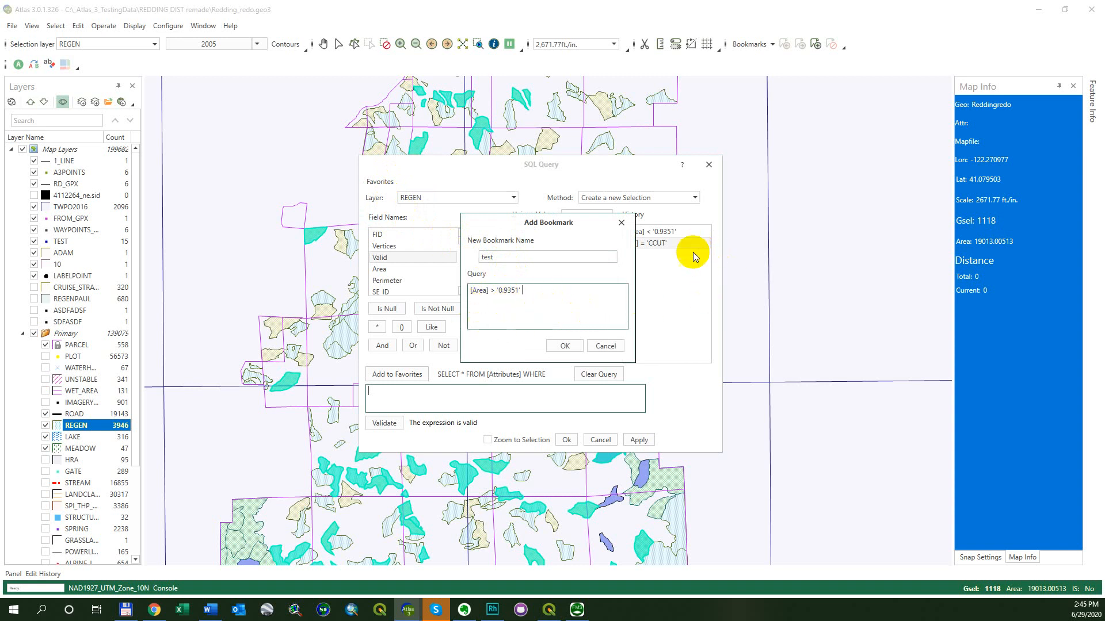
left_click(563, 345)
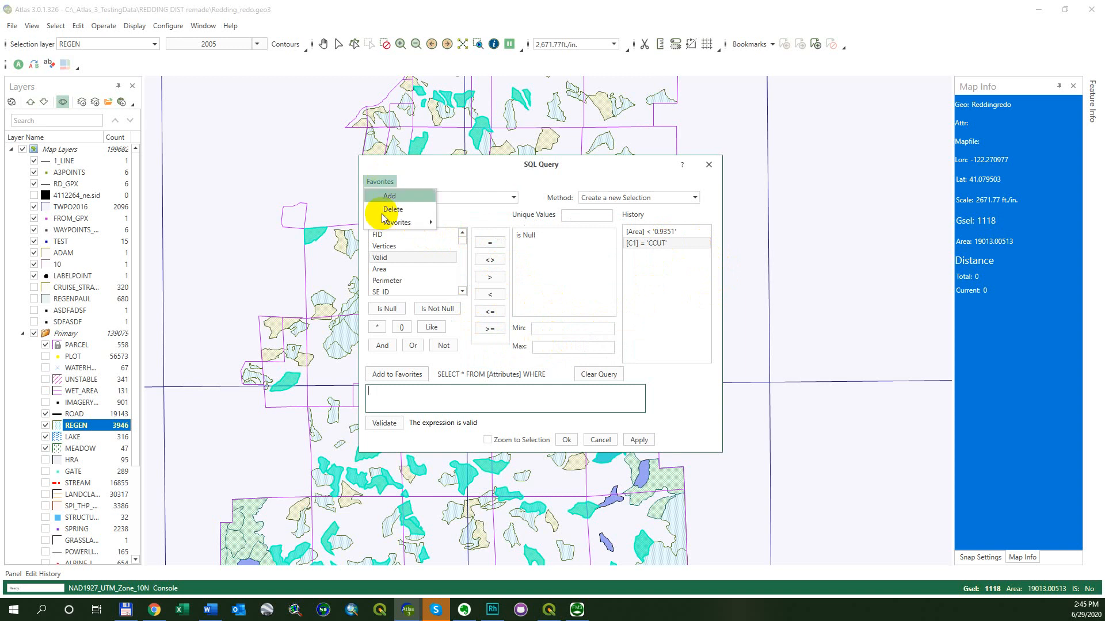
Load the saved test favorite into the query expression, giving [Area] > '0.9351'
left_click(418, 348)
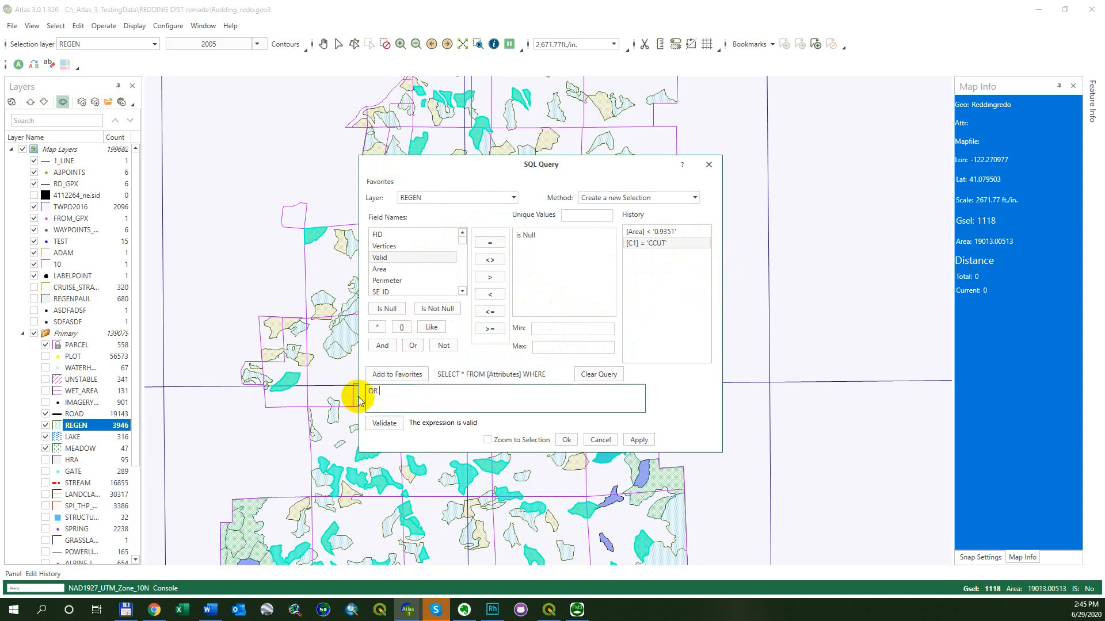
left_click(399, 268)
left_click(380, 181)
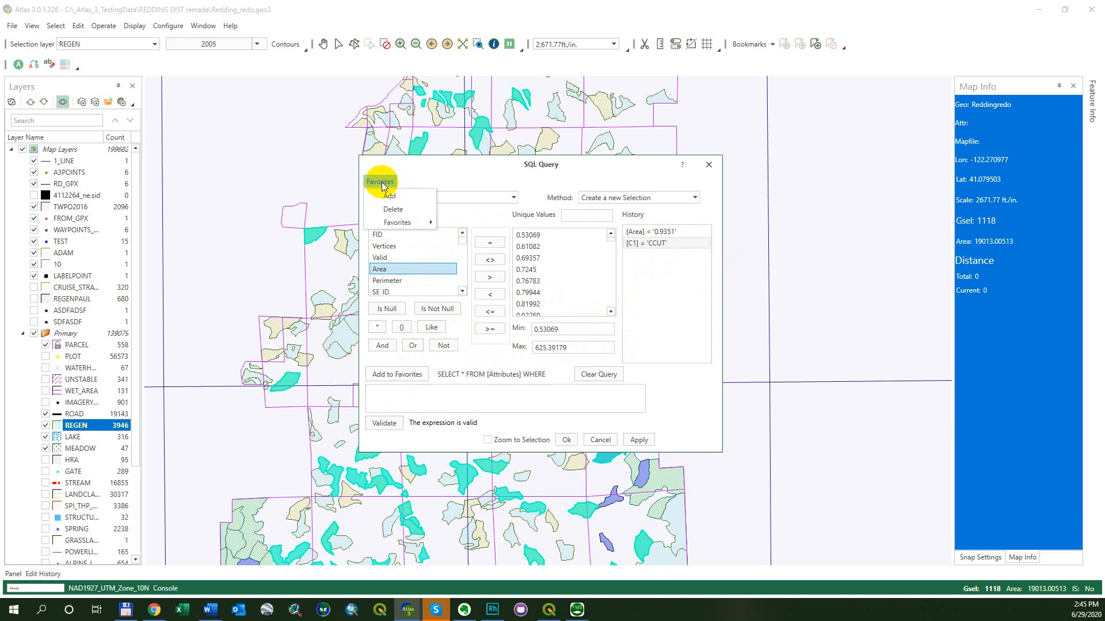
mouse_move(398, 222)
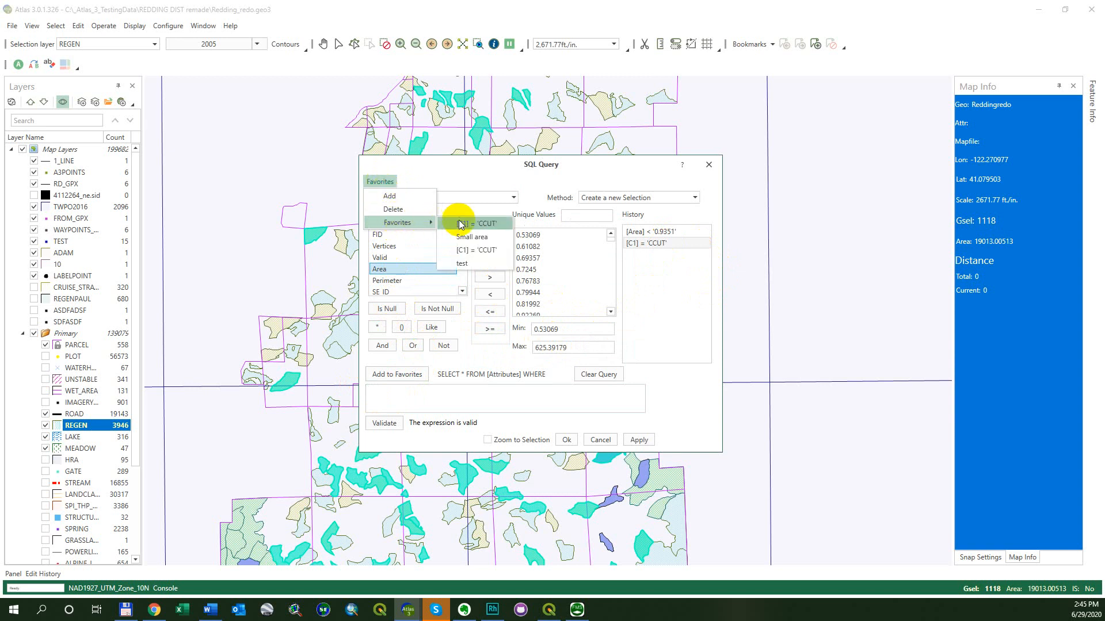
left_click(465, 263)
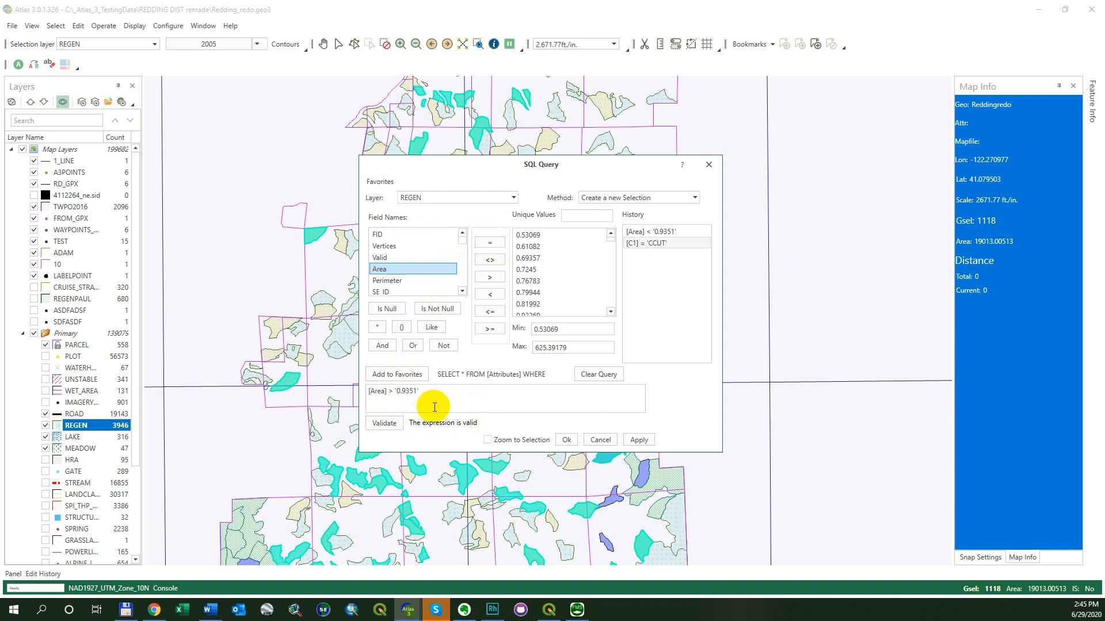
Validate the [Area] > '0.9351' expression and reposition the SQL Query dialog
left_click(383, 424)
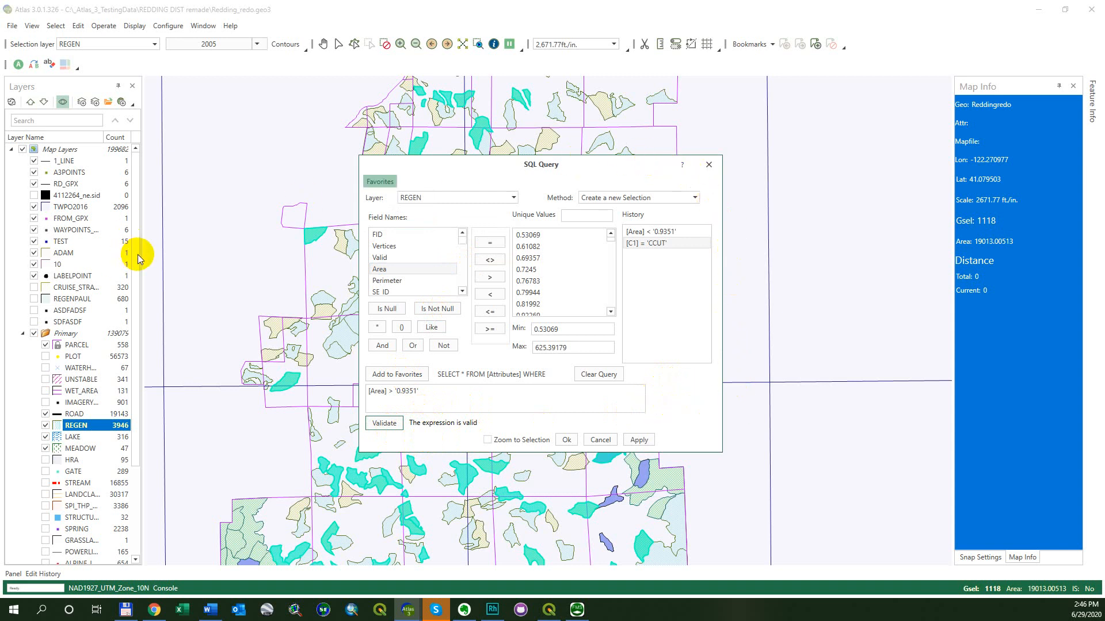
left_click_drag(481, 164, 415, 166)
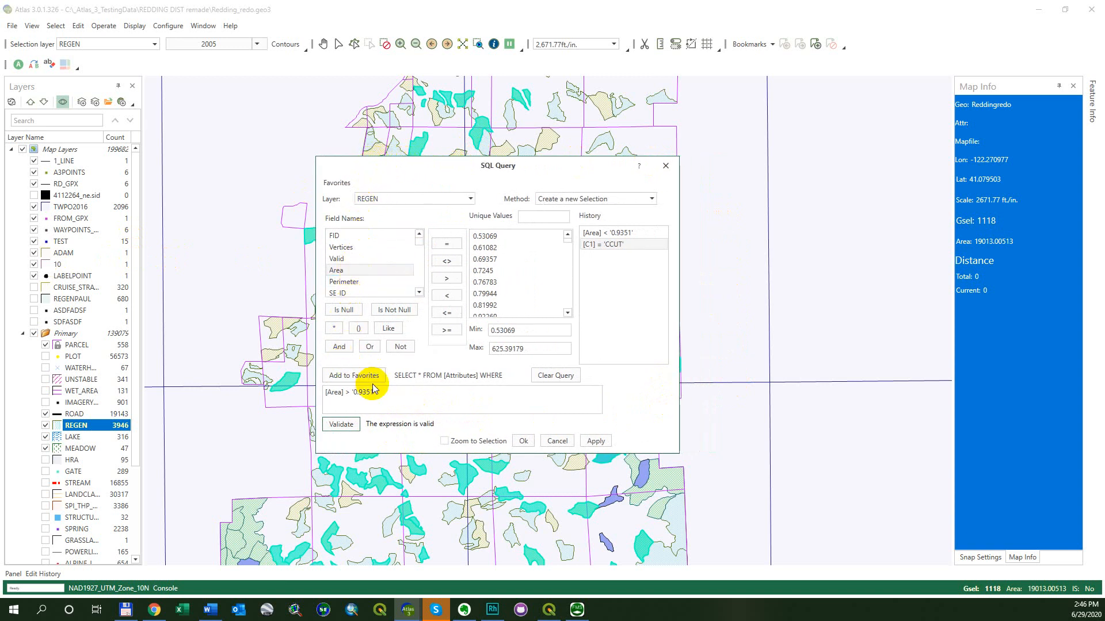